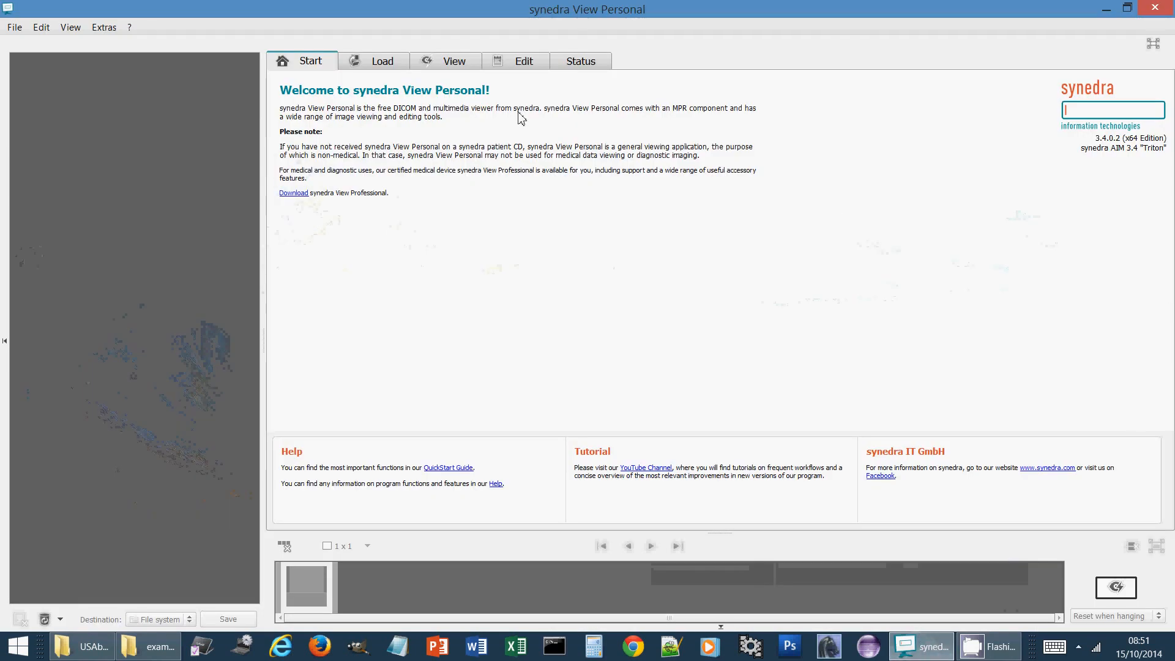
# Load all files from the desktop's USAbdomen folder into the viewer
pyautogui.click(378, 62)
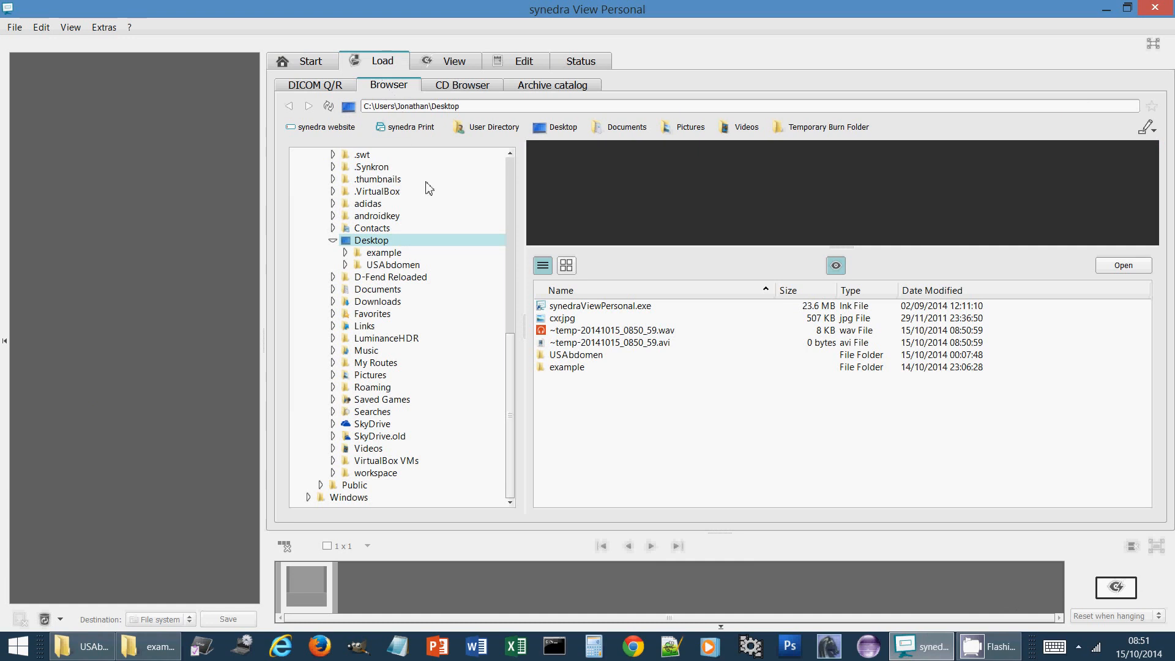
pyautogui.click(423, 266)
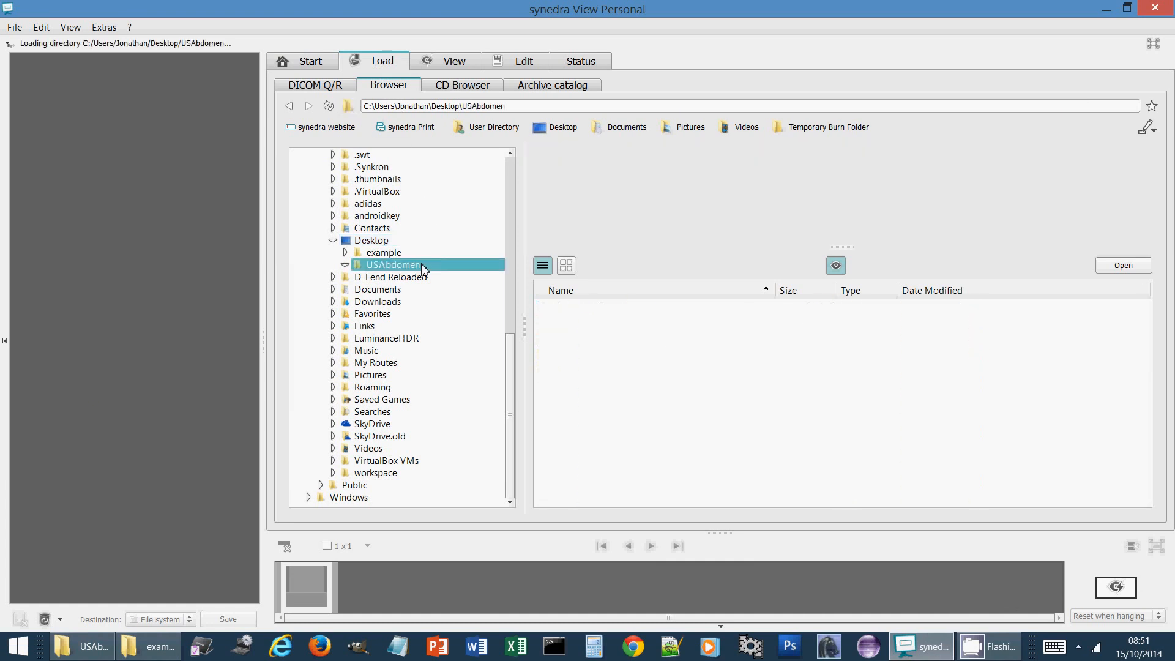
pyautogui.doubleClick(615, 361)
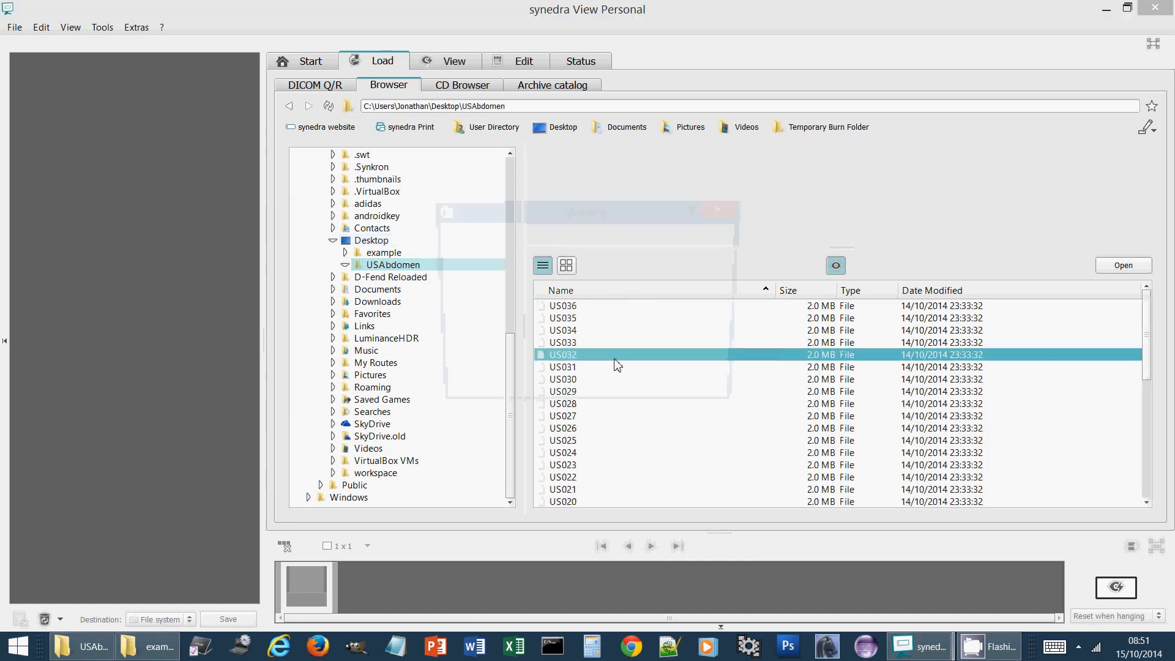
pyautogui.click(708, 398)
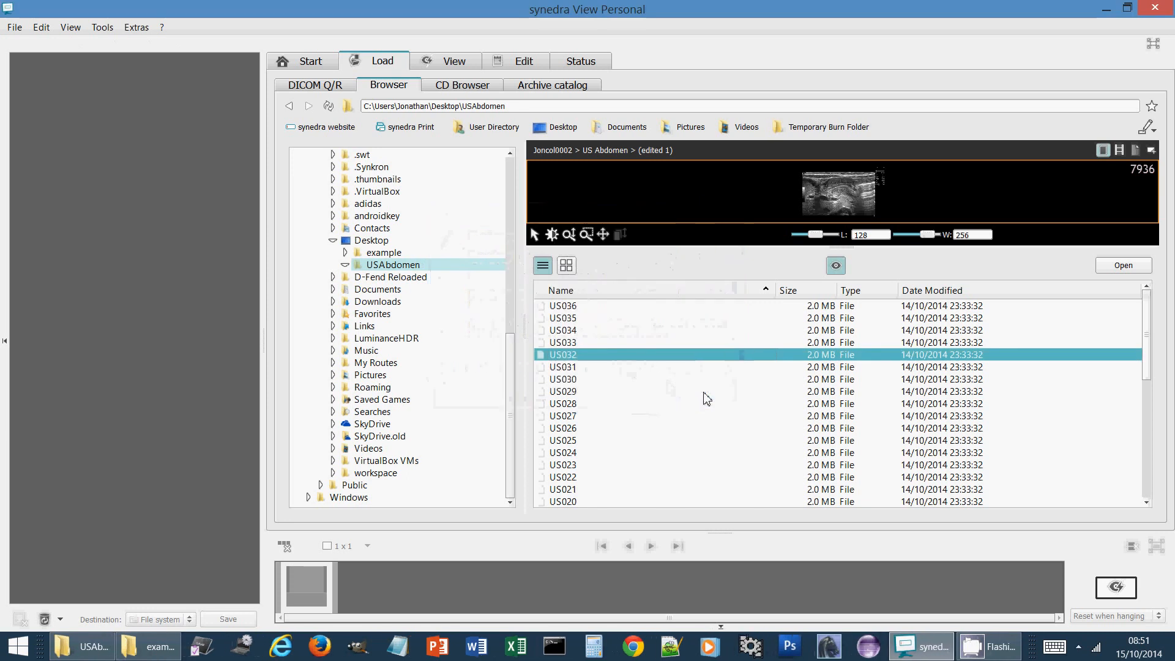
pyautogui.hotkey('ctrl', 'a')
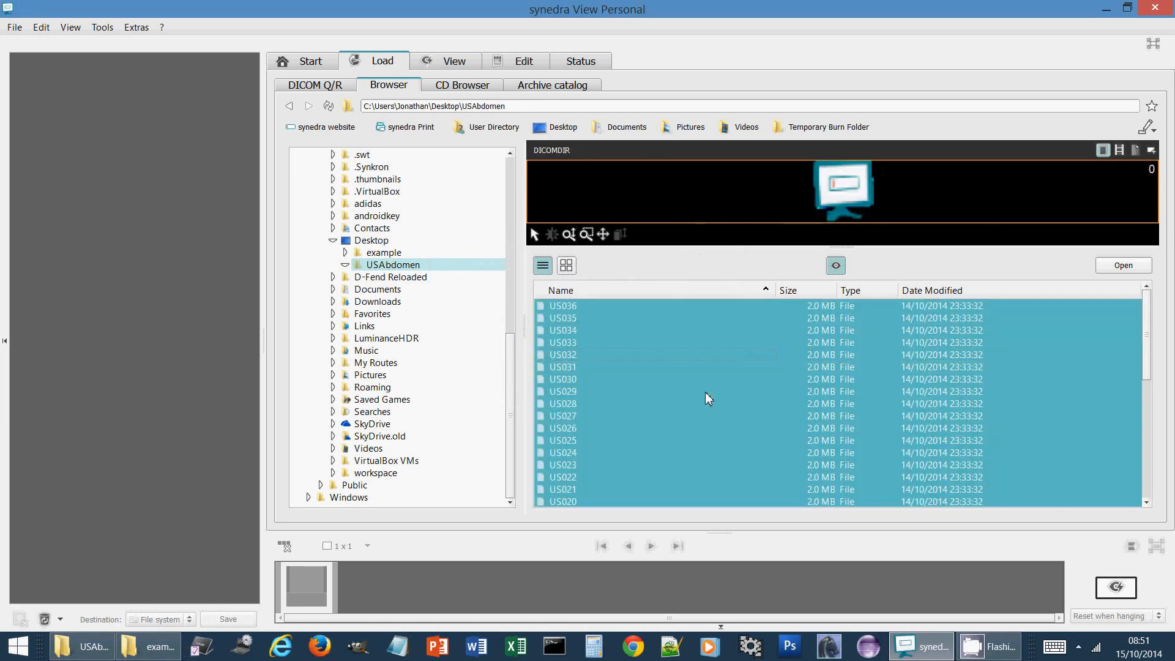
pyautogui.click(1126, 271)
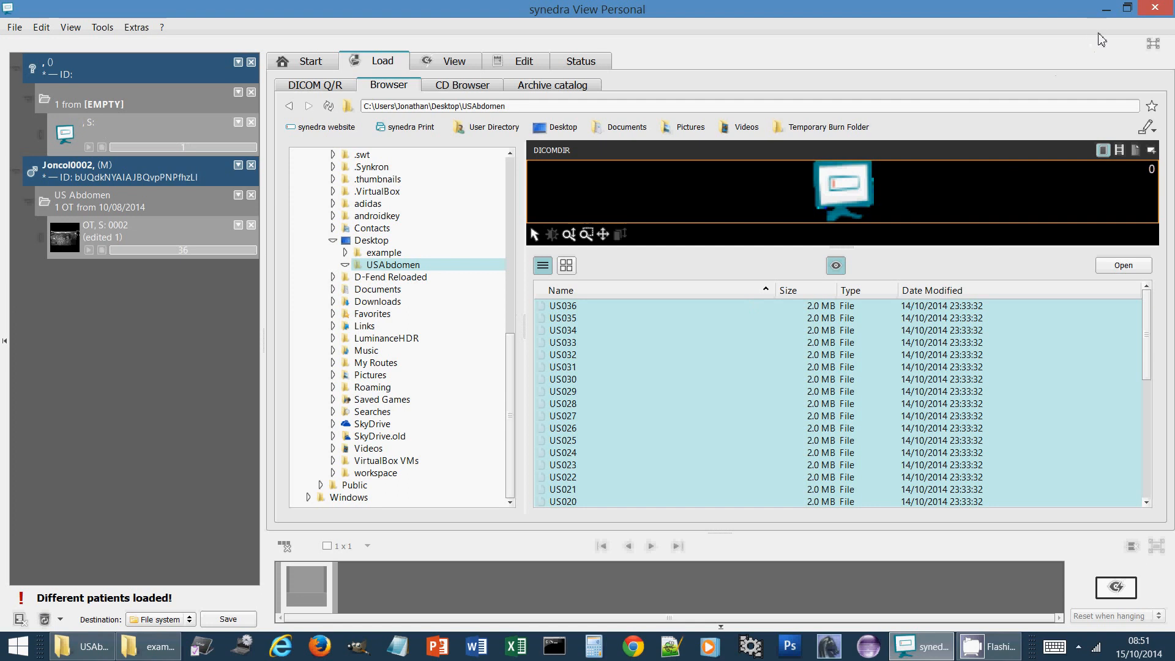
# Open the DICOMDIR file from the desktop's example folder with synedraViewPersonal and load all of the patient's data
pyautogui.click(1106, 9)
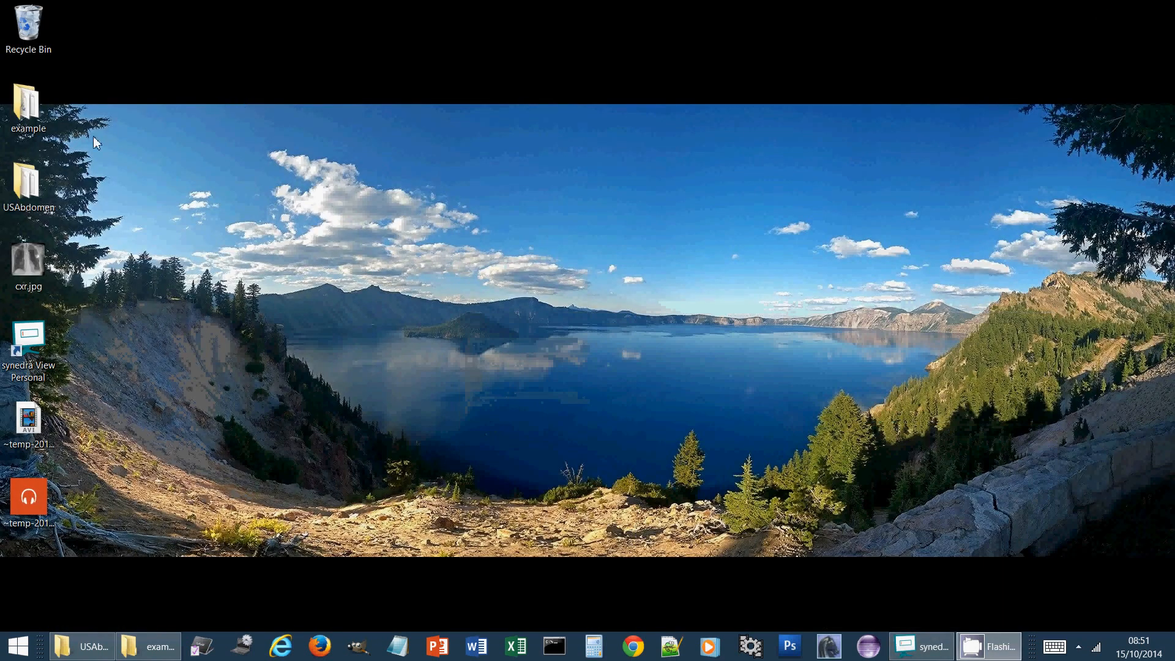
pyautogui.doubleClick(25, 105)
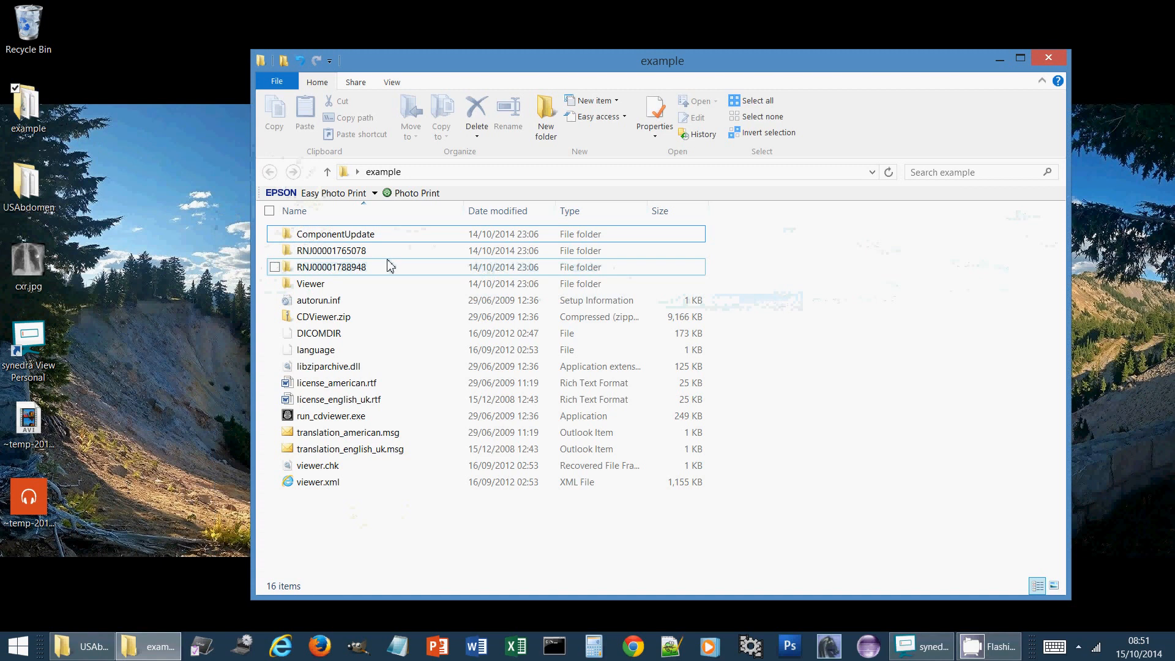
pyautogui.click(437, 334)
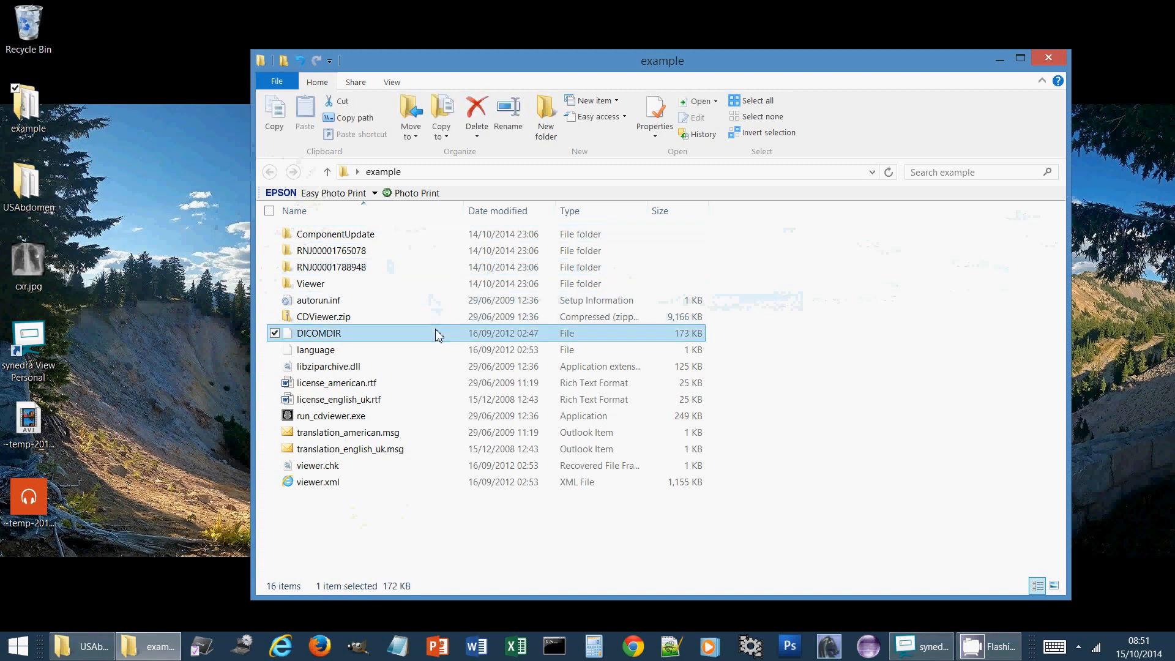
pyautogui.doubleClick(437, 333)
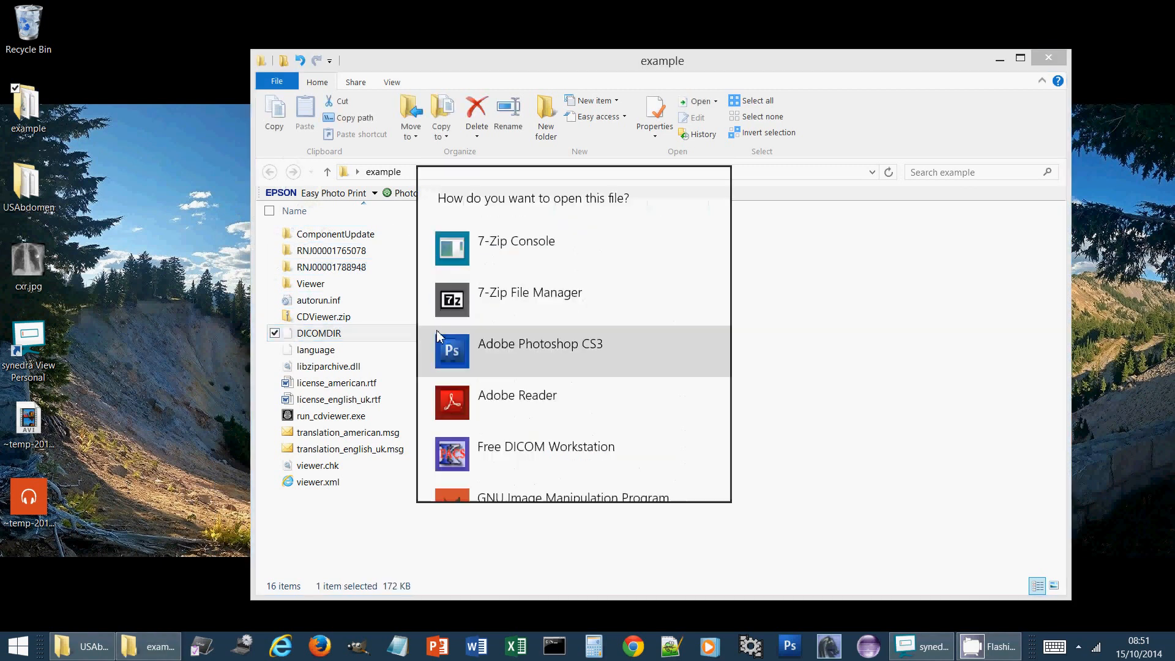
pyautogui.scroll(-5, 436, 330)
pyautogui.scroll(-5, 435, 330)
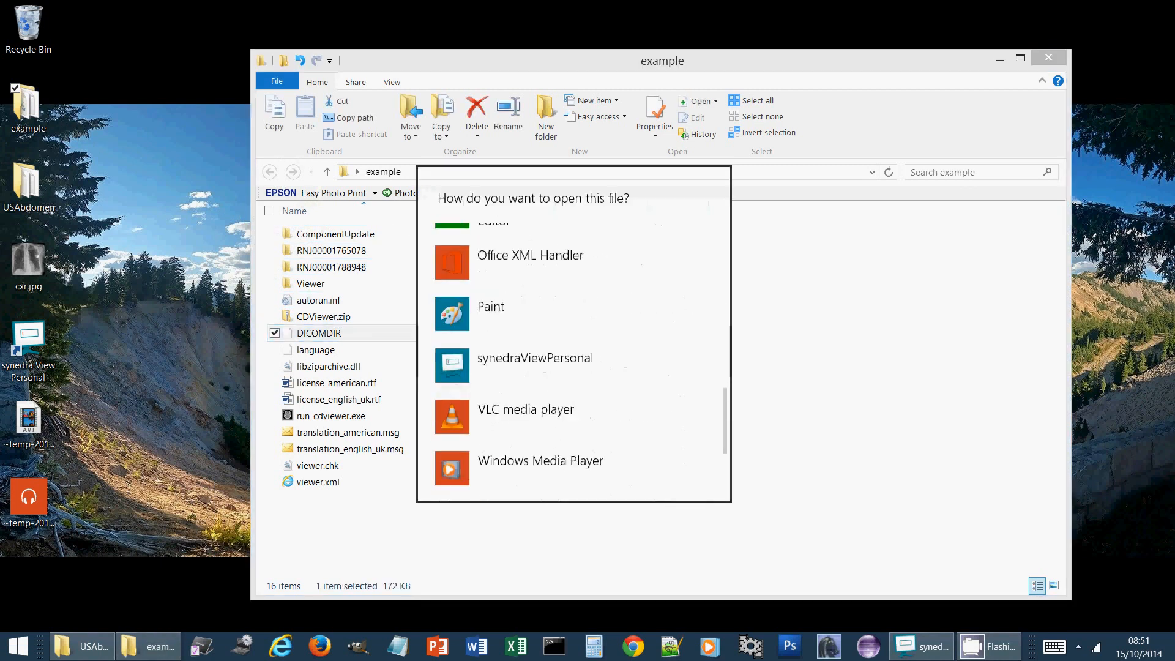
pyautogui.click(453, 367)
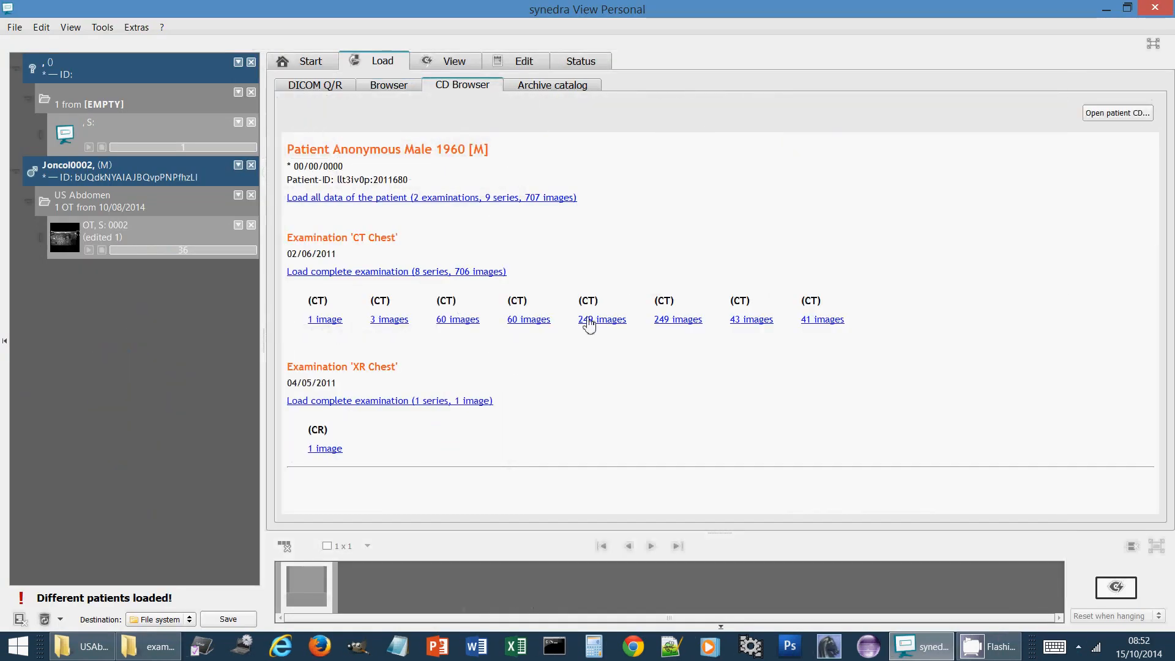
pyautogui.click(589, 319)
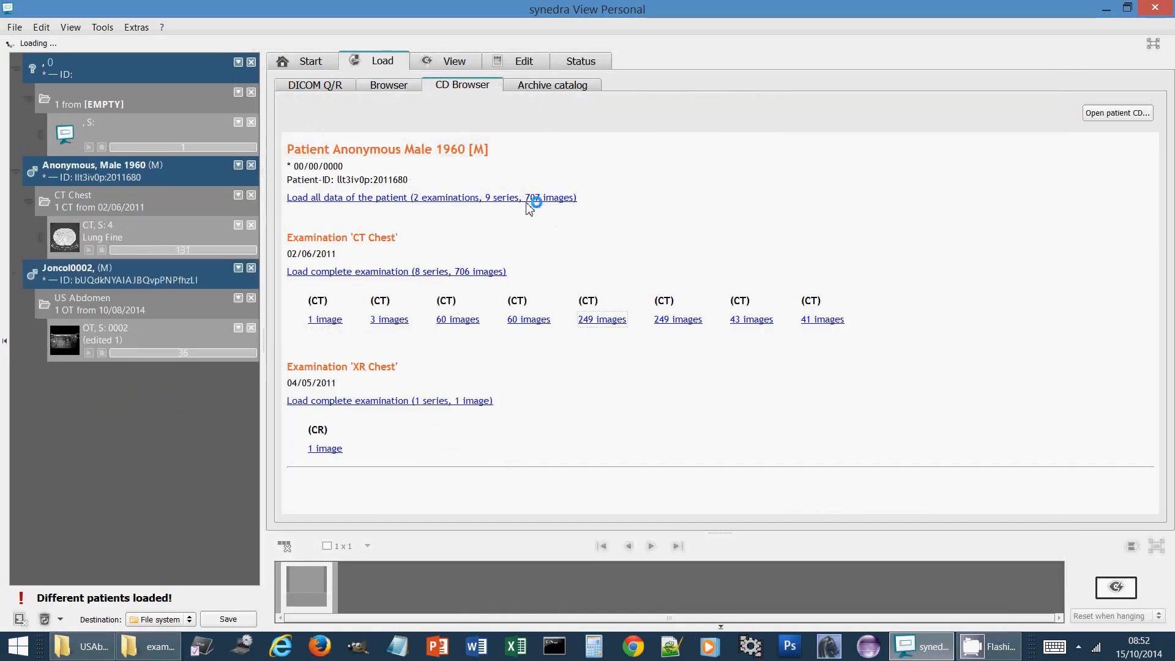
pyautogui.click(526, 200)
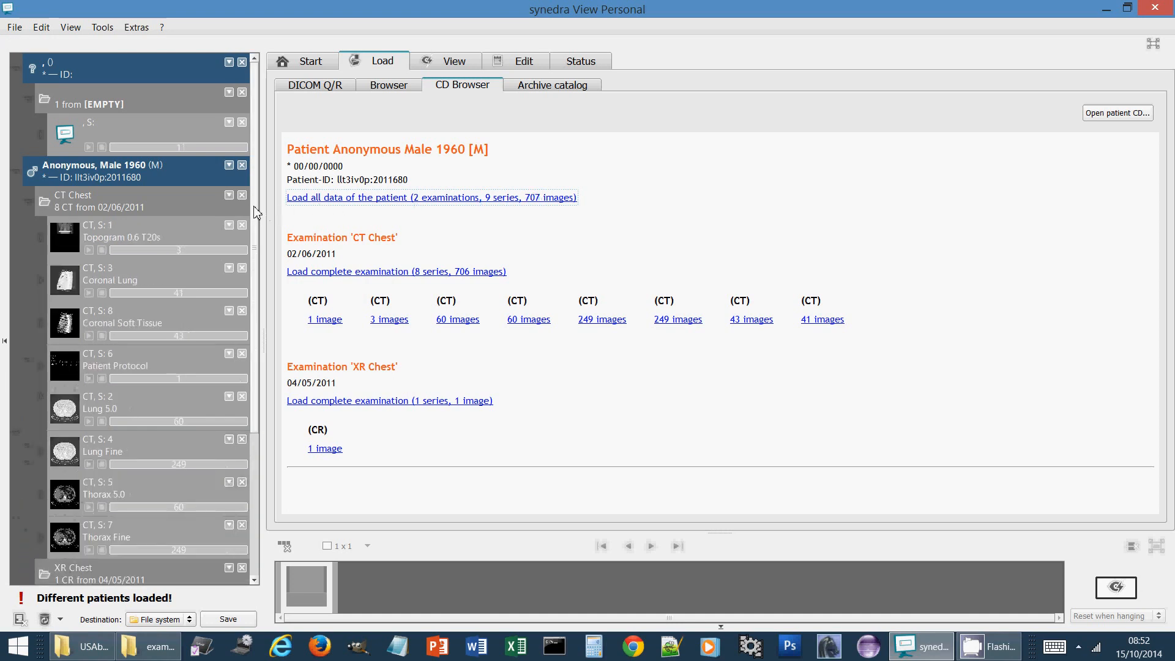
# Anonymize the 249-image Lung Fine CT series together with the chest X-ray series, using the Default rule
pyautogui.moveTo(256, 213); pyautogui.dragTo(252, 298)
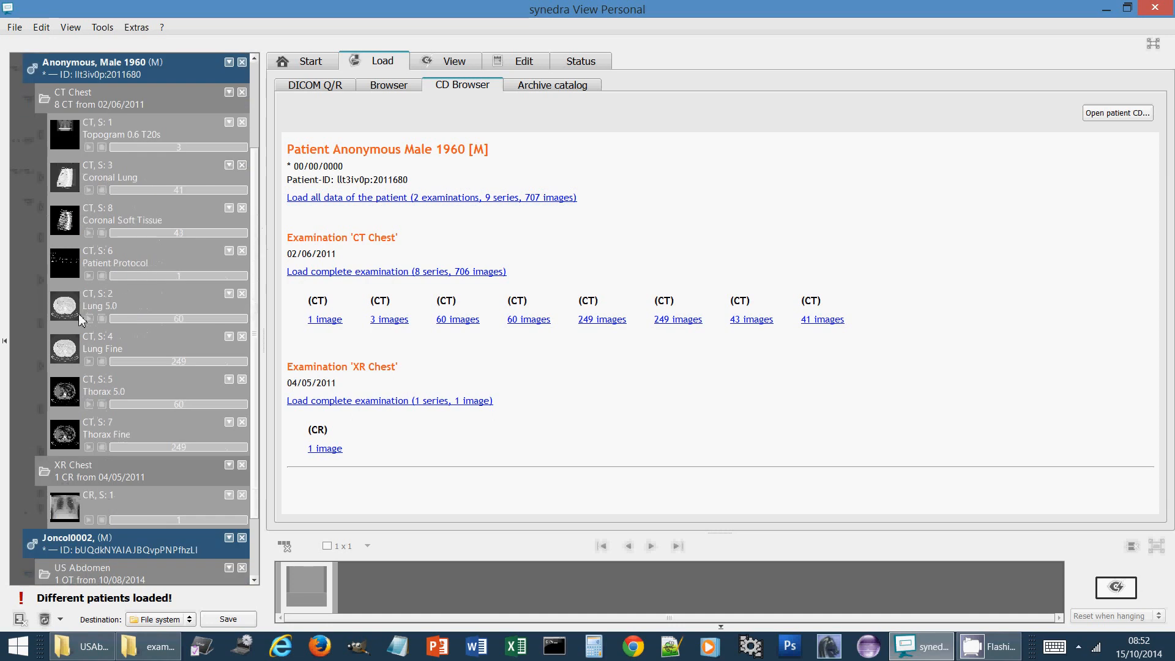
pyautogui.click(82, 354)
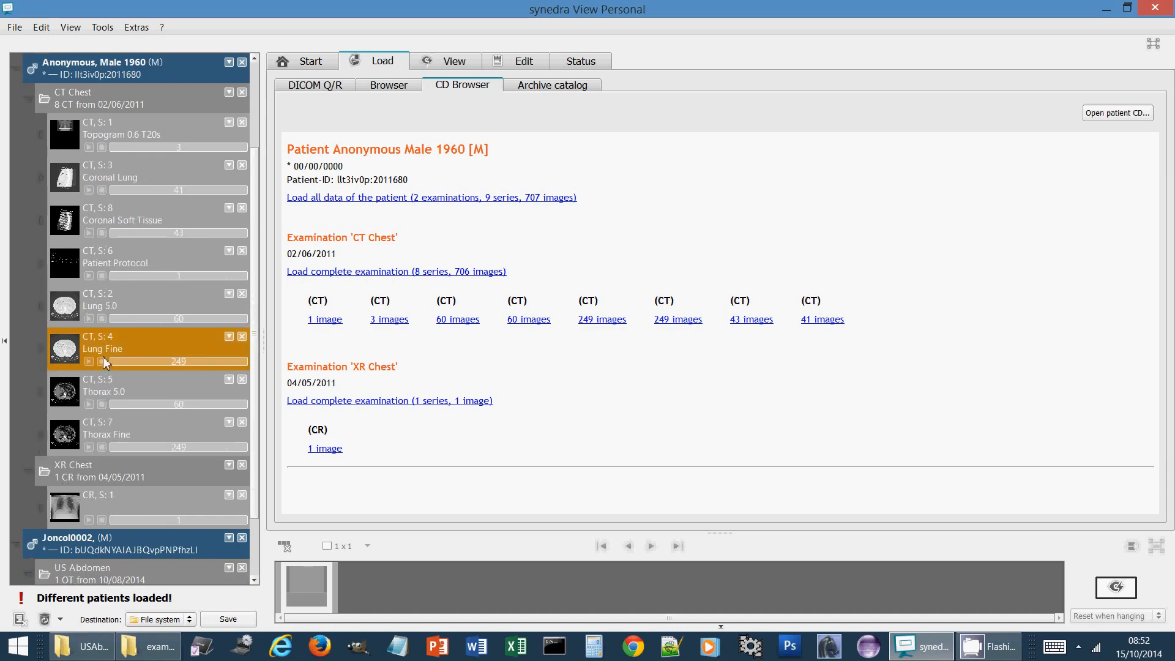
pyautogui.keyDown('ctrl'); pyautogui.click(115, 498); pyautogui.keyUp('ctrl')
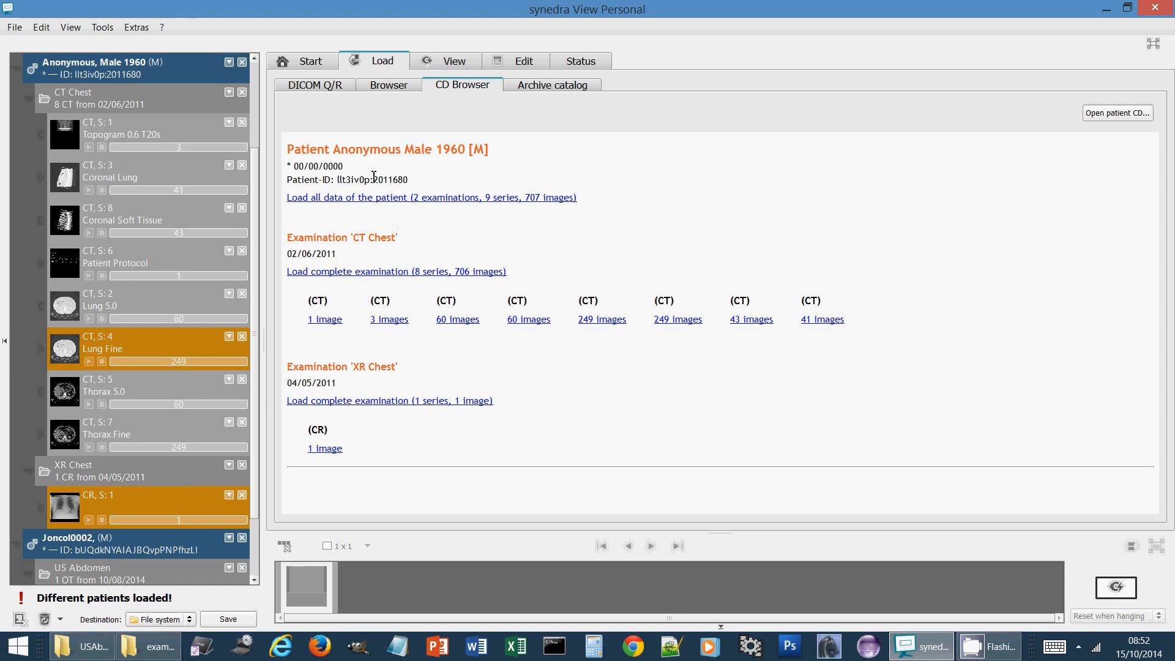
pyautogui.click(525, 63)
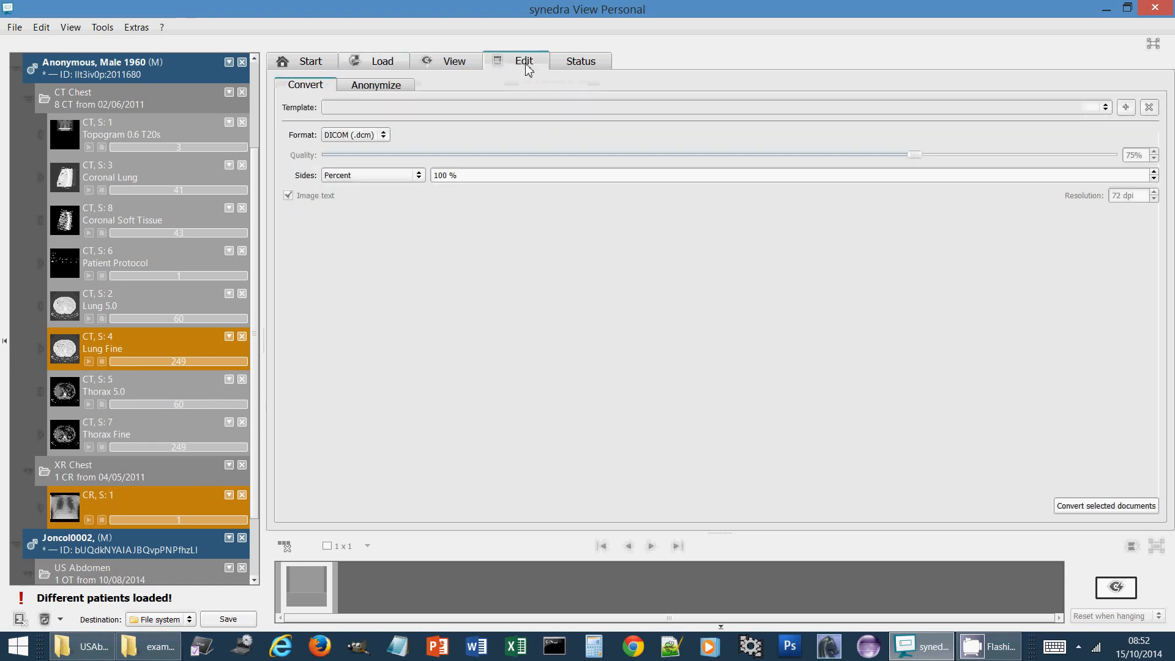
pyautogui.click(410, 85)
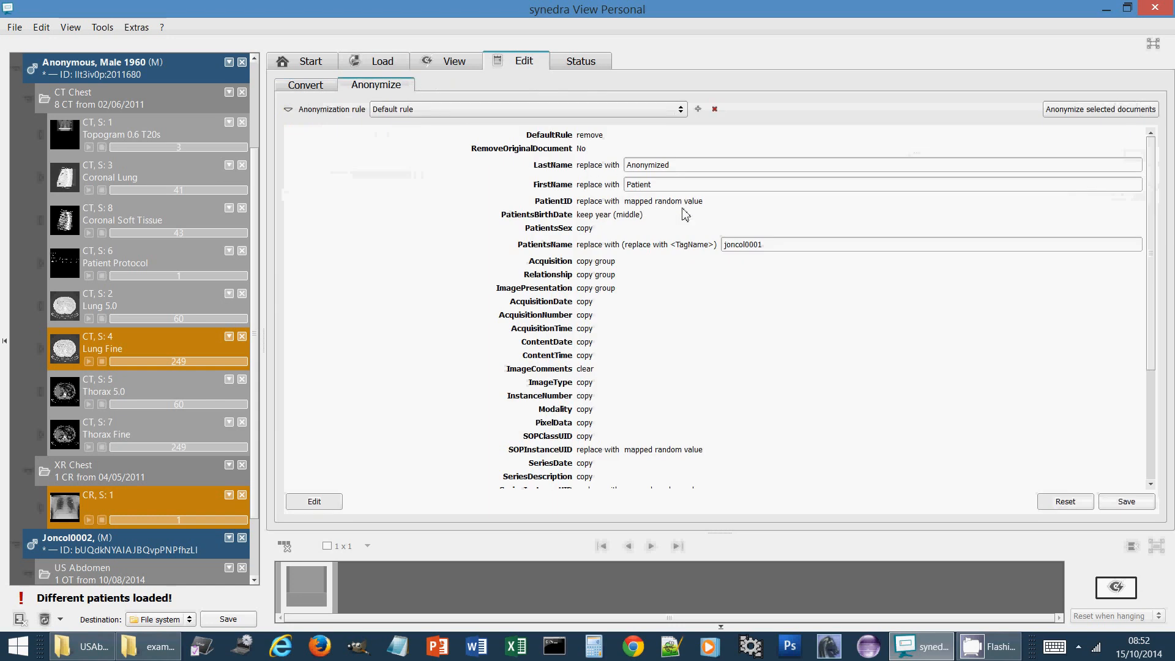
pyautogui.click(778, 243)
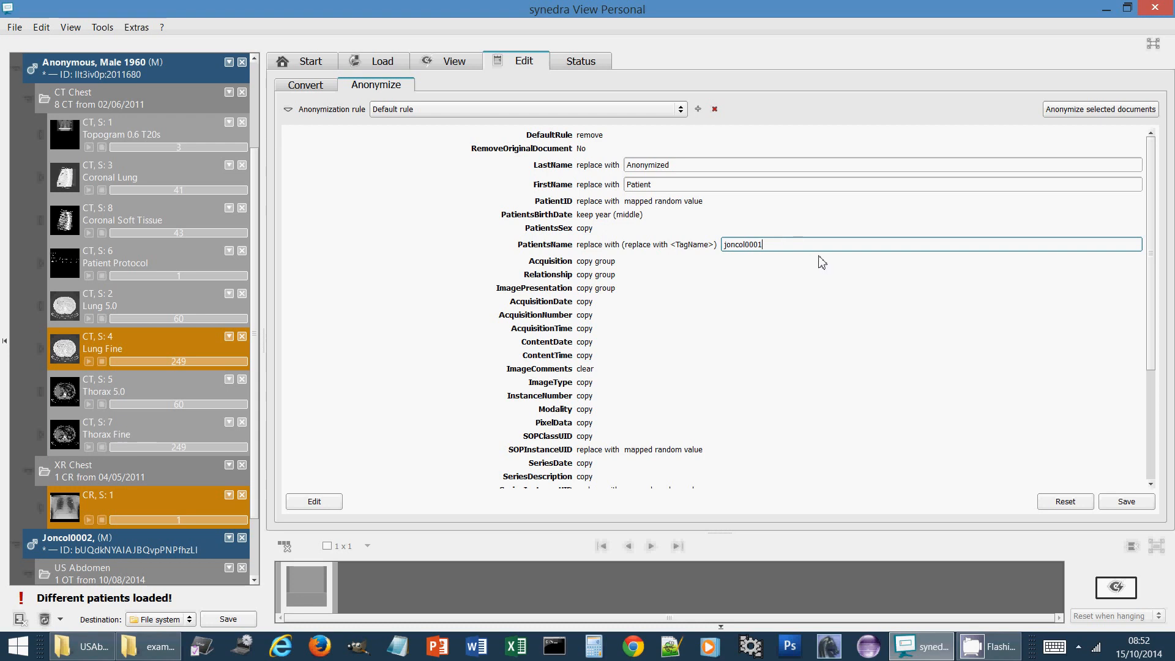
pyautogui.click(1068, 110)
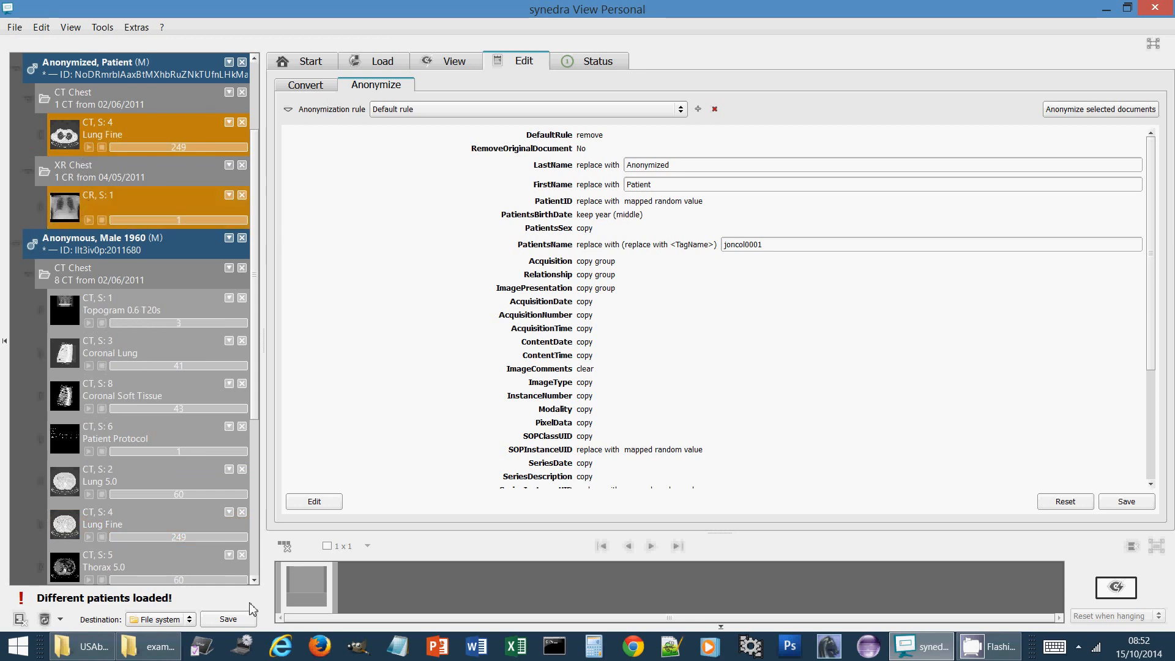
# Save only the selected anonymized series to a desktop folder named Case 0001, and remove both chest patients from the loaded documents
pyautogui.click(228, 619)
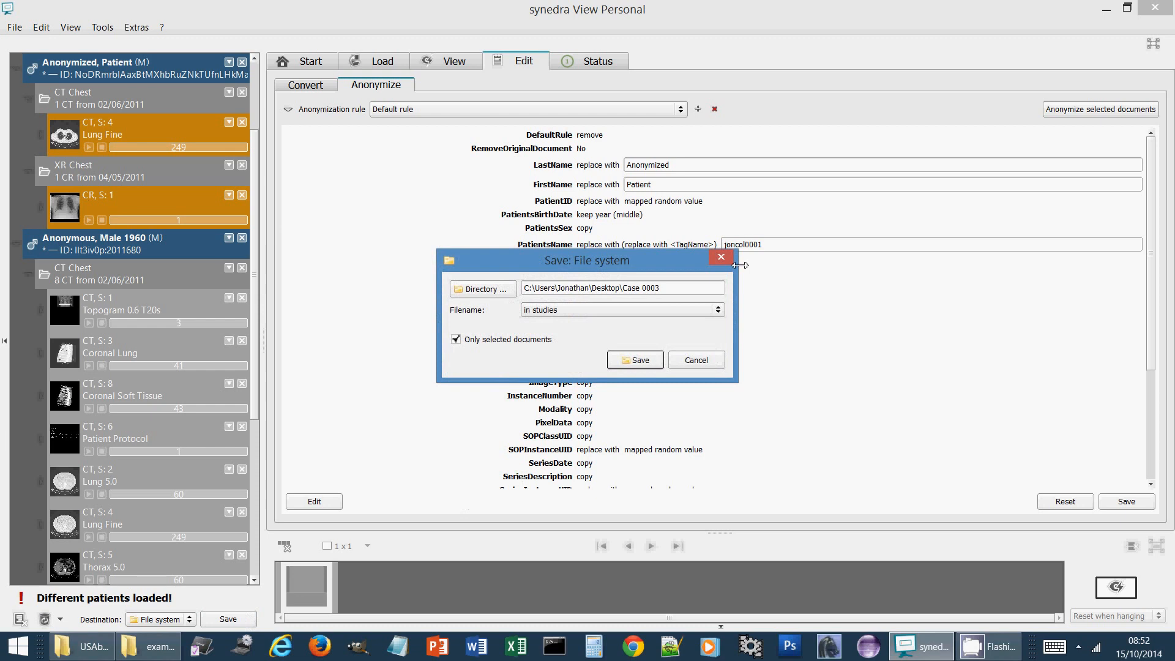
pyautogui.click(683, 288)
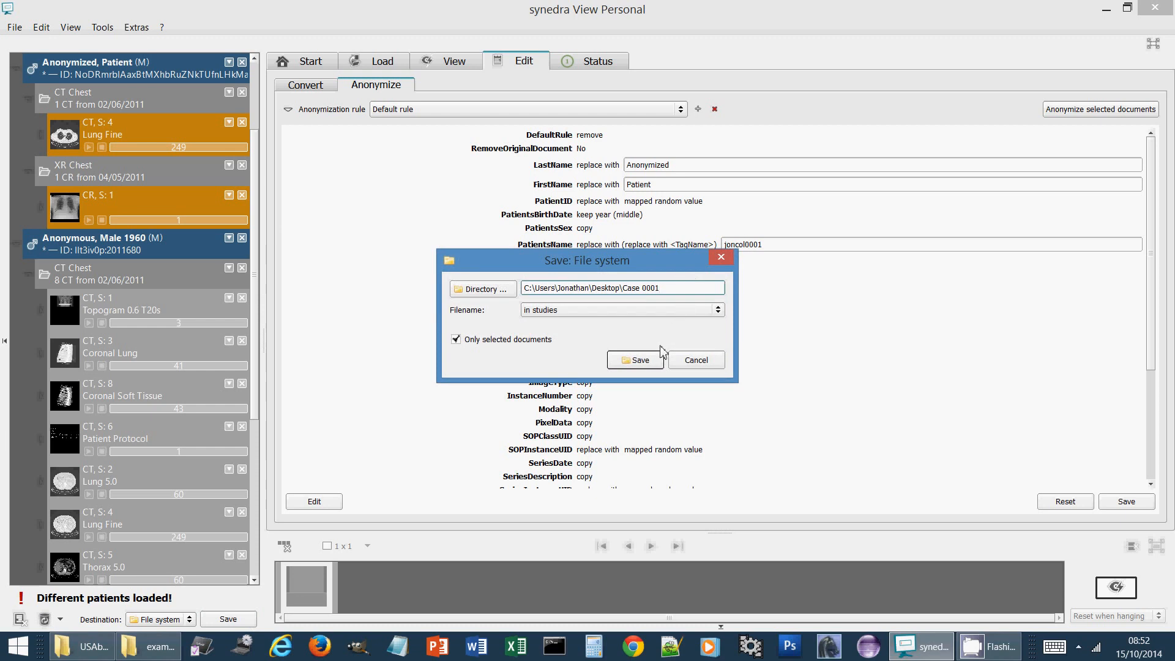
pyautogui.click(651, 362)
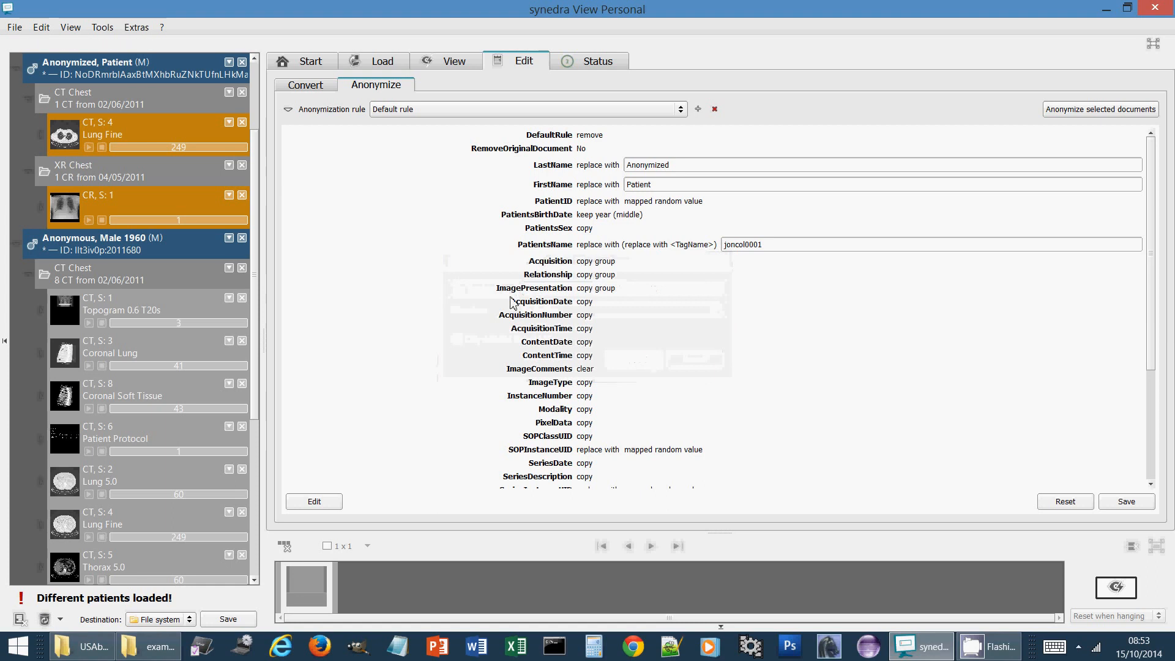
pyautogui.click(242, 63)
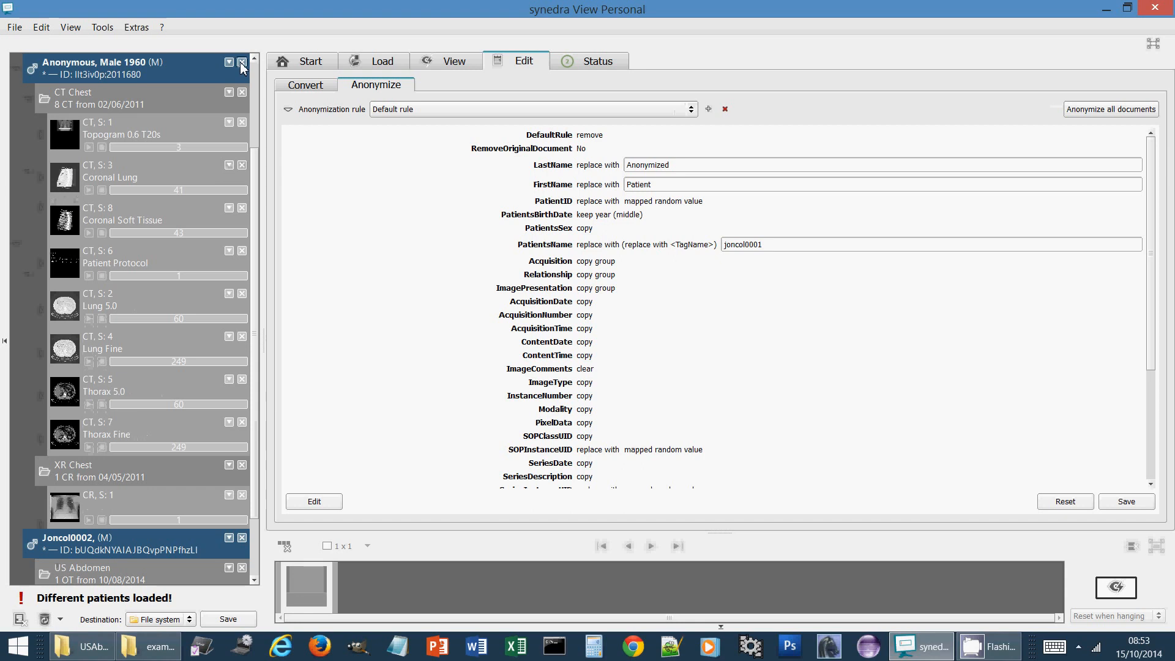
pyautogui.click(241, 62)
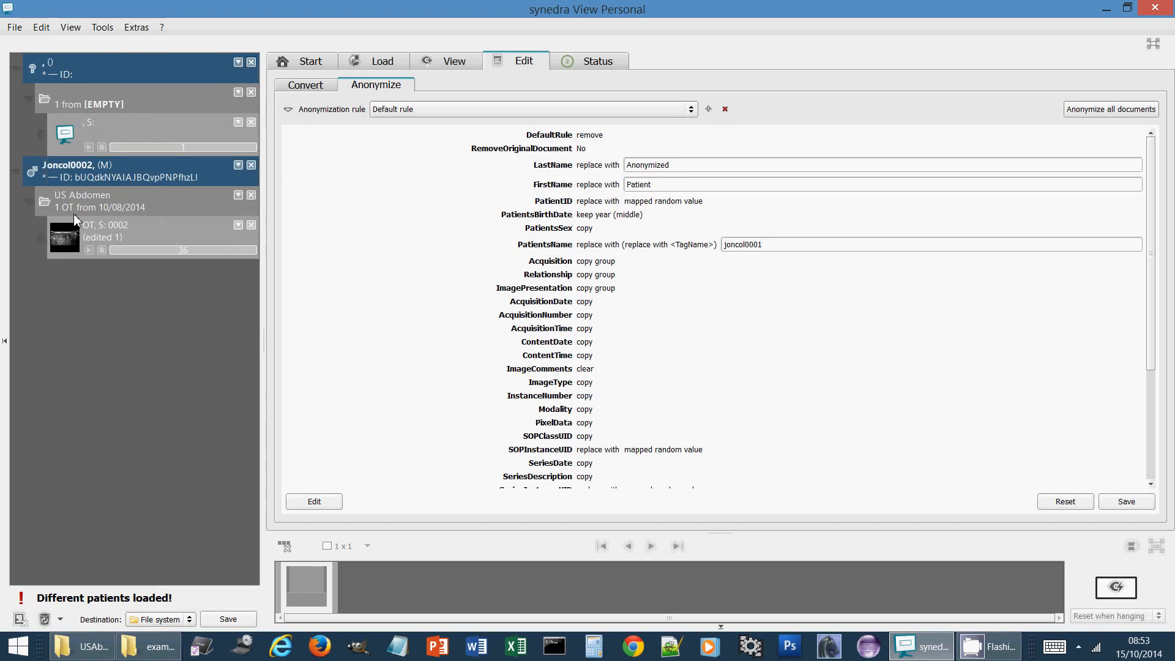
# Display the US Abdomen series and shutter all its images to a rectangle around the scan, cutting off the scanner settings text
pyautogui.click(74, 231)
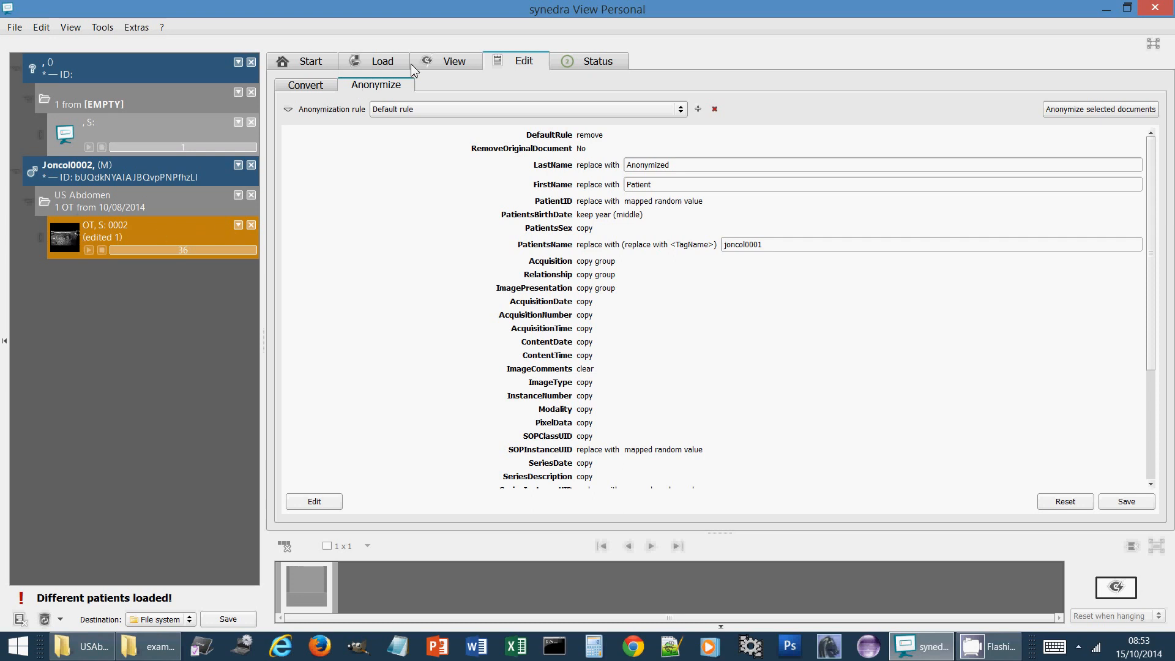
pyautogui.click(442, 68)
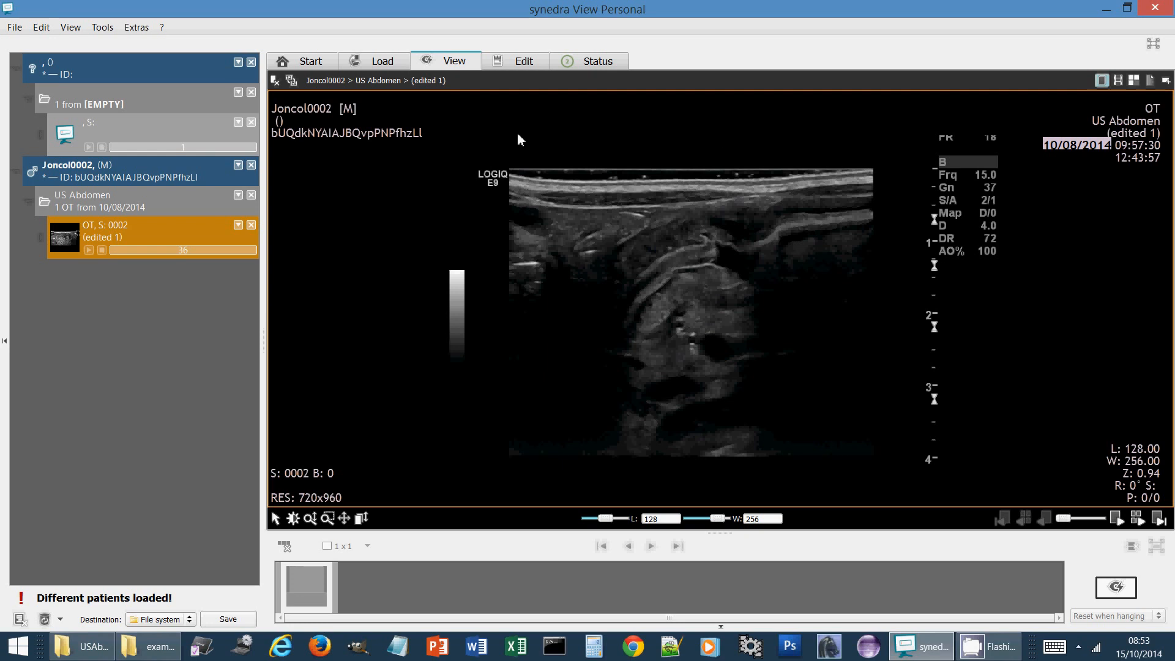
pyautogui.rightClick(488, 131)
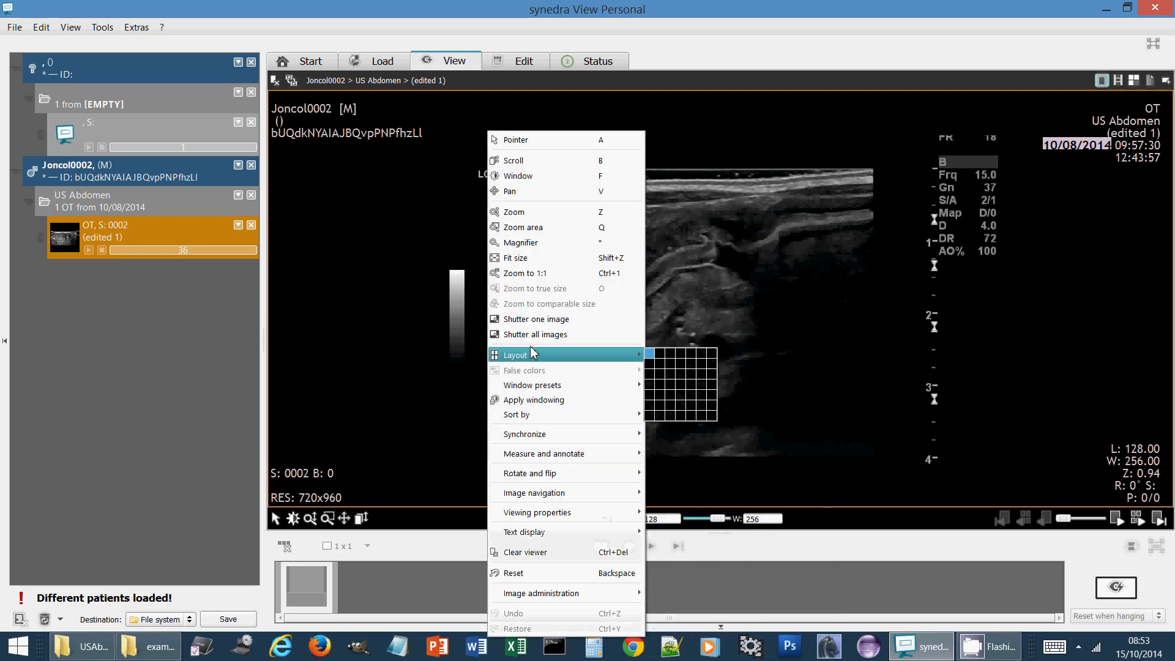
pyautogui.click(529, 335)
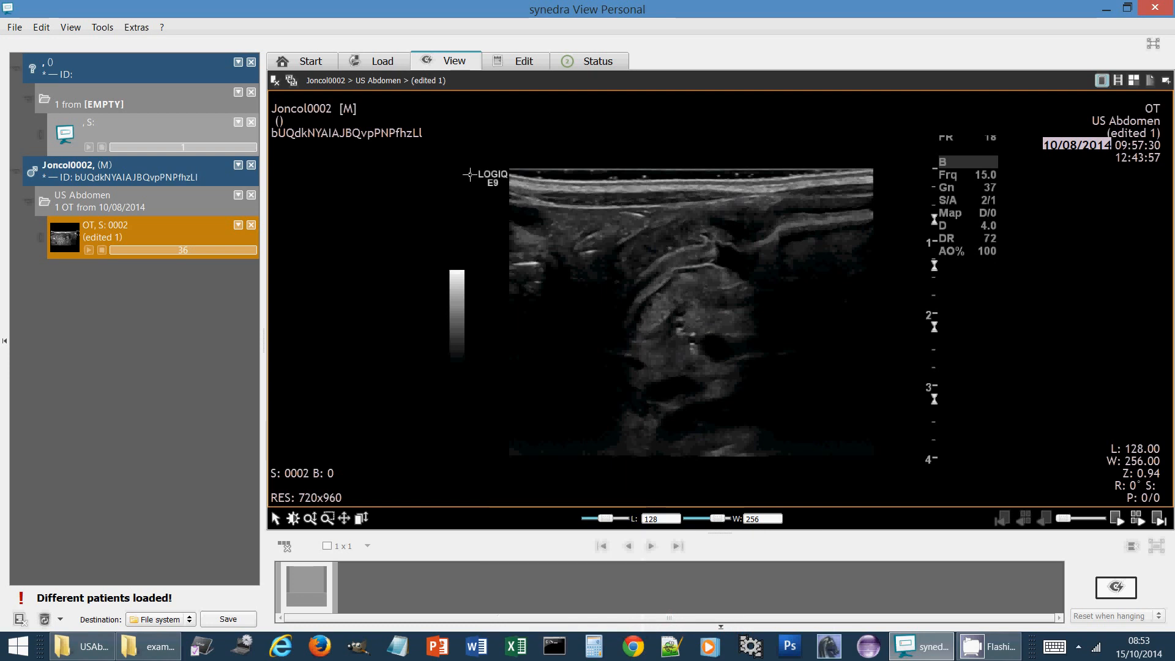
pyautogui.moveTo(474, 148); pyautogui.dragTo(927, 484)
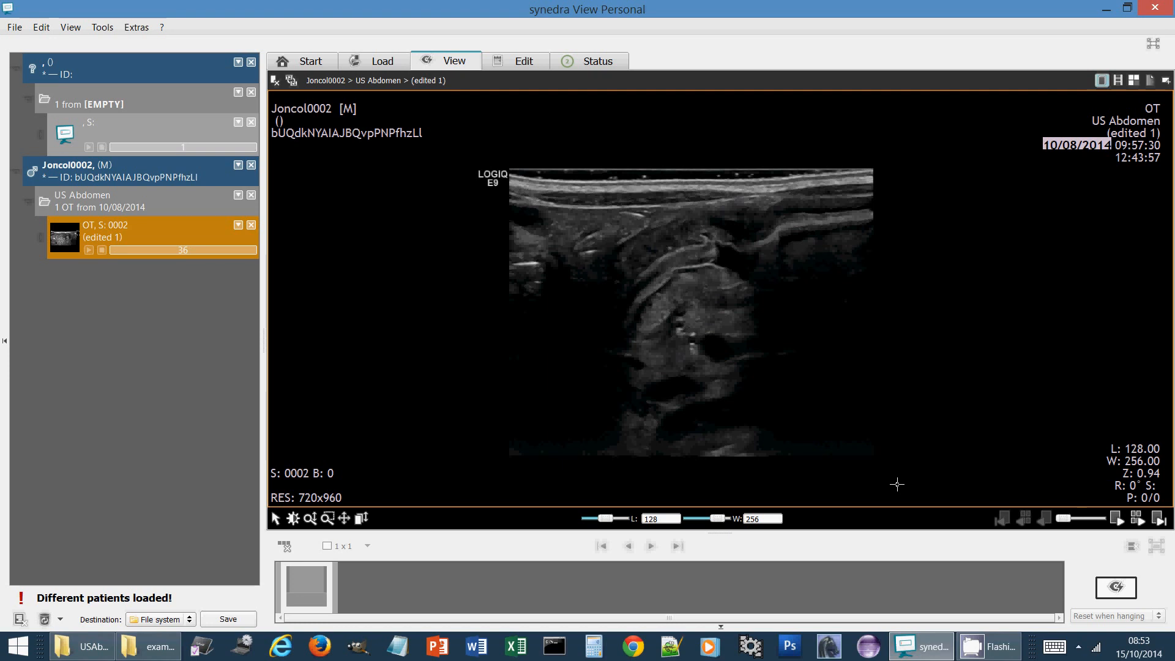
# Load the shuttered US Abdomen series as an edited series copy and display that copy
pyautogui.rightClick(609, 257)
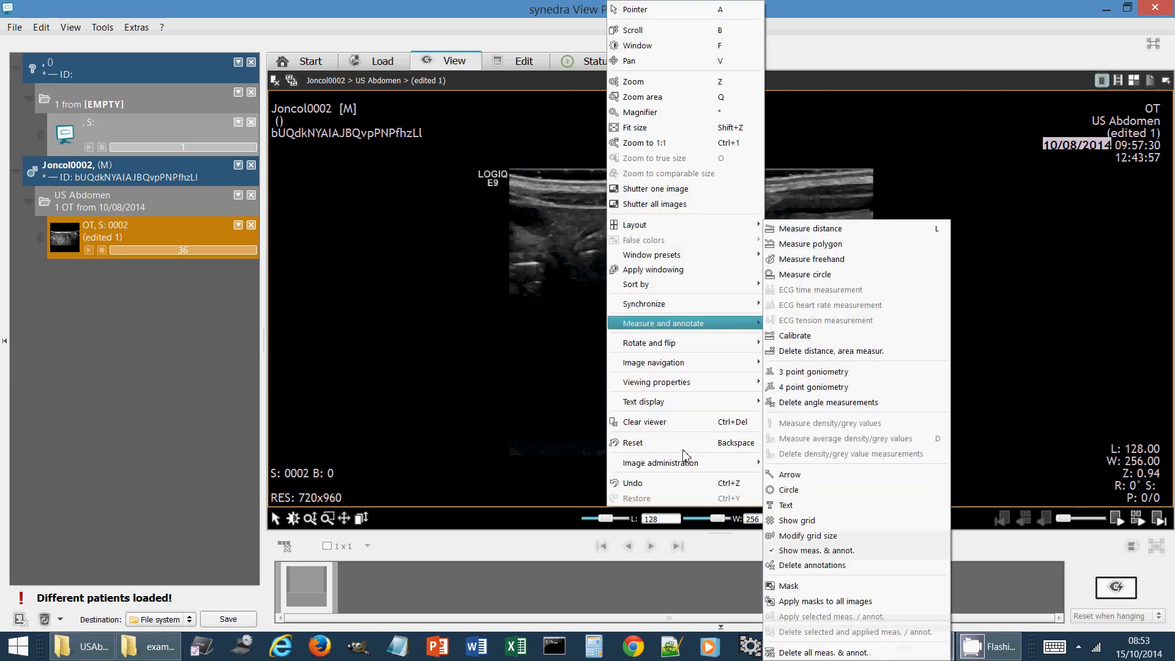
pyautogui.moveTo(694, 467)
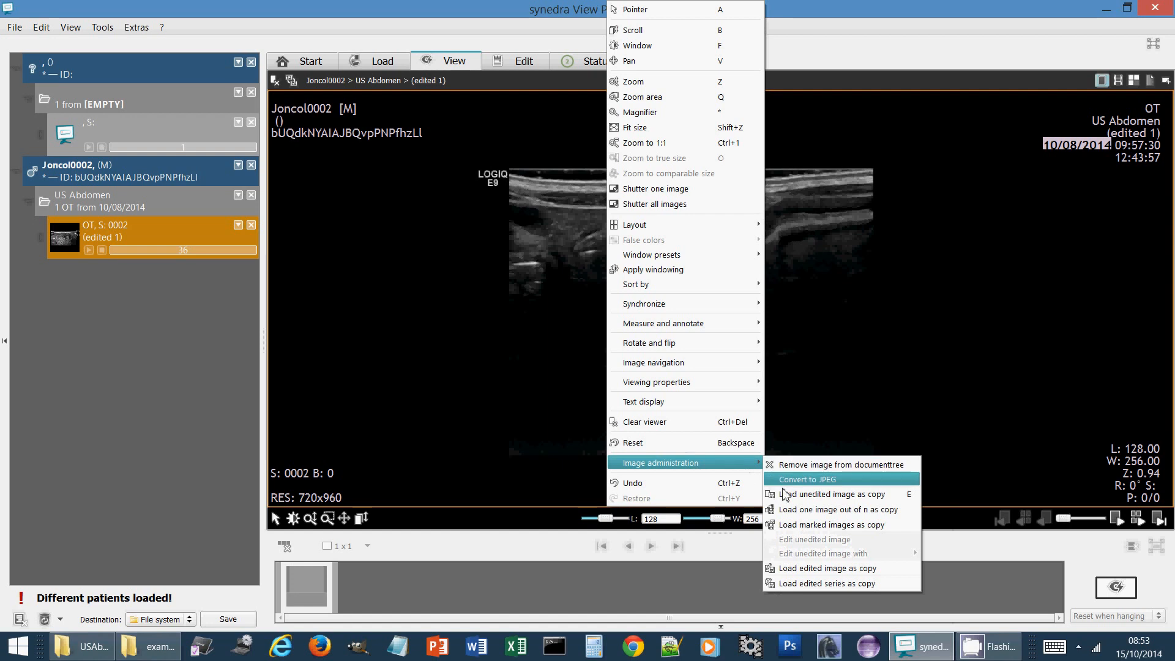
pyautogui.click(837, 586)
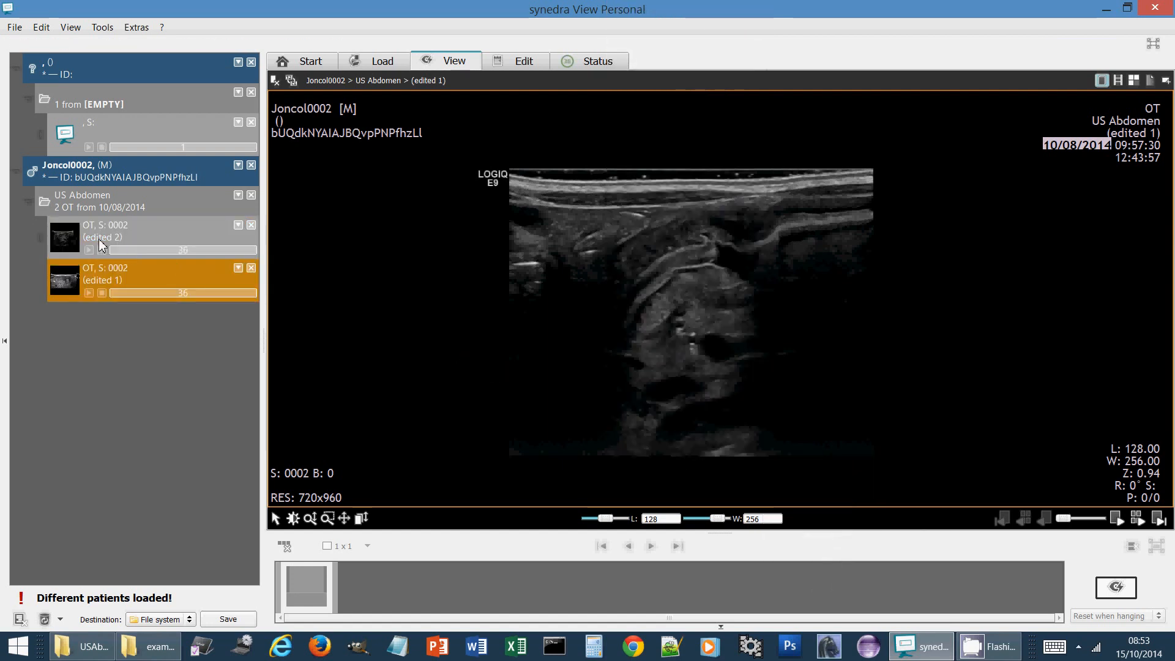
pyautogui.click(101, 244)
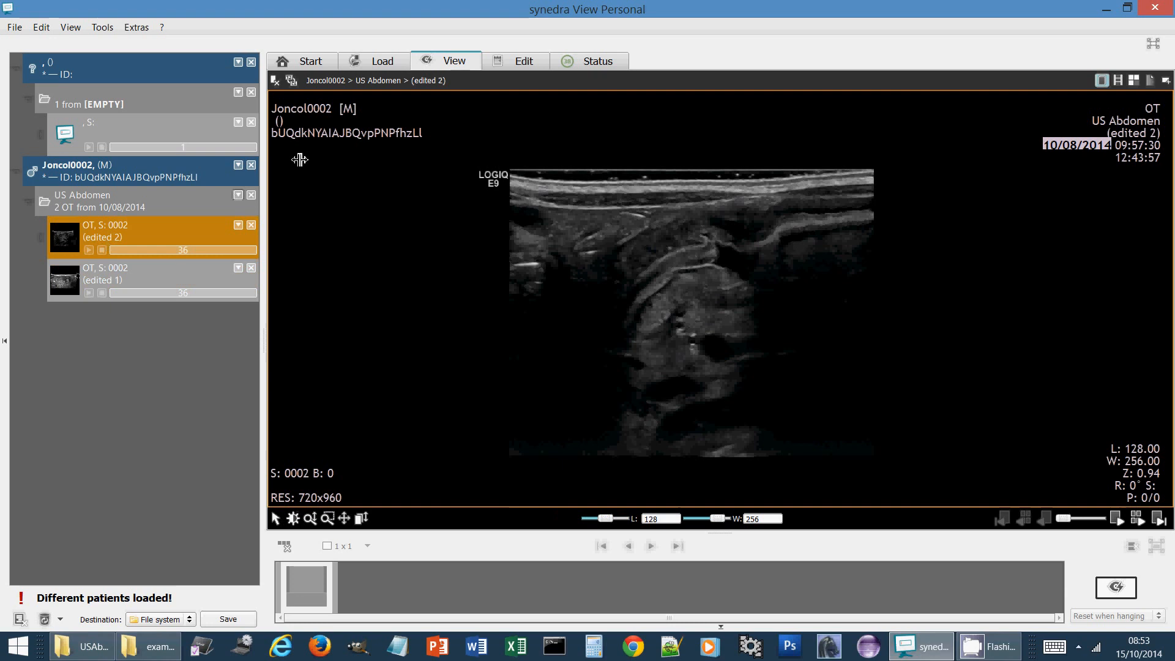
# Set the PatientsName replacement to the pseudonym ending in 0002 and anonymize the edited 2 US Abdomen series with the Default rule
pyautogui.click(527, 61)
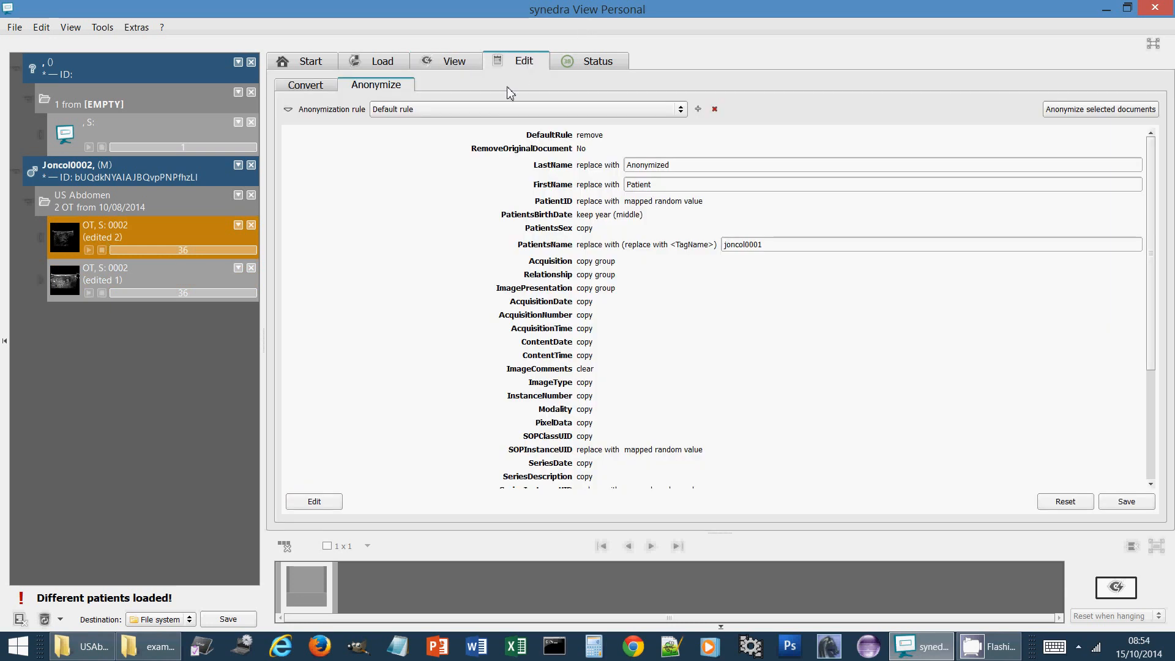
pyautogui.click(772, 245)
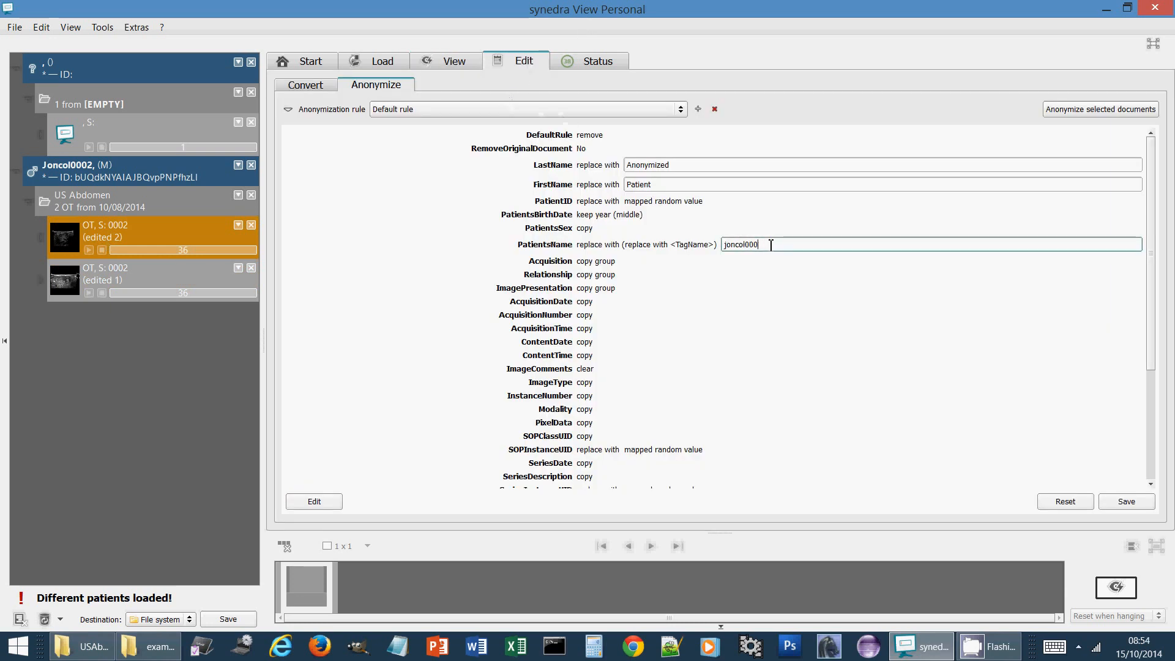
pyautogui.write('2')
pyautogui.click(1079, 115)
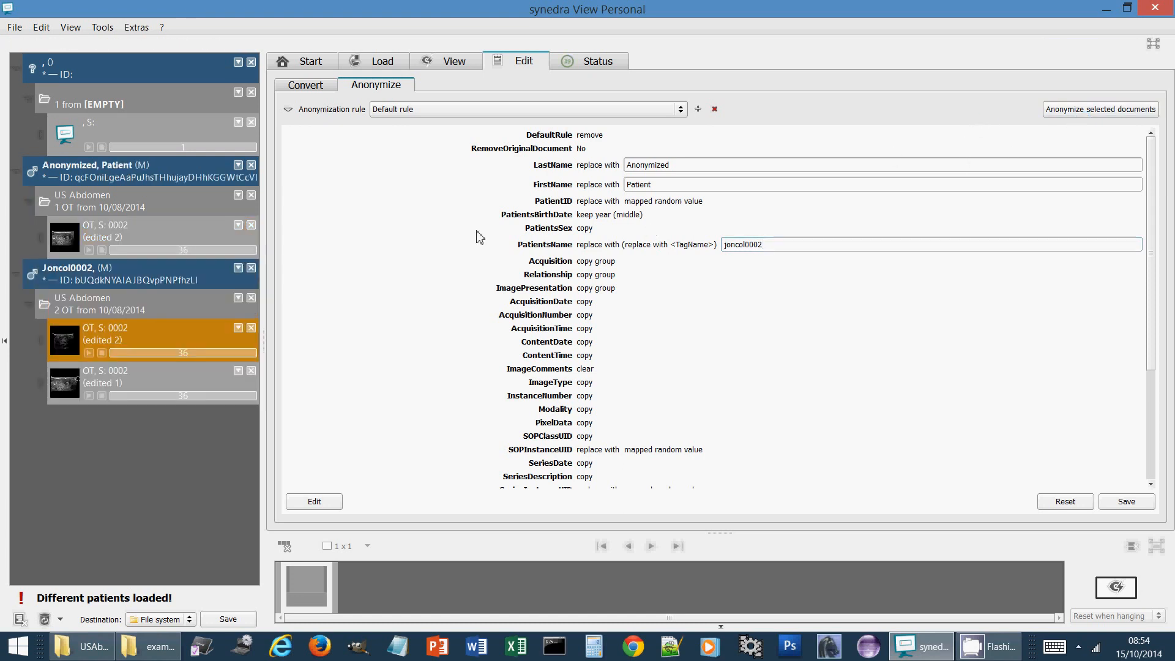
# Save only the anonymized ultrasound series to a desktop folder named Case 0002, and quit the viewer despite the unsaved documents
pyautogui.click(68, 248)
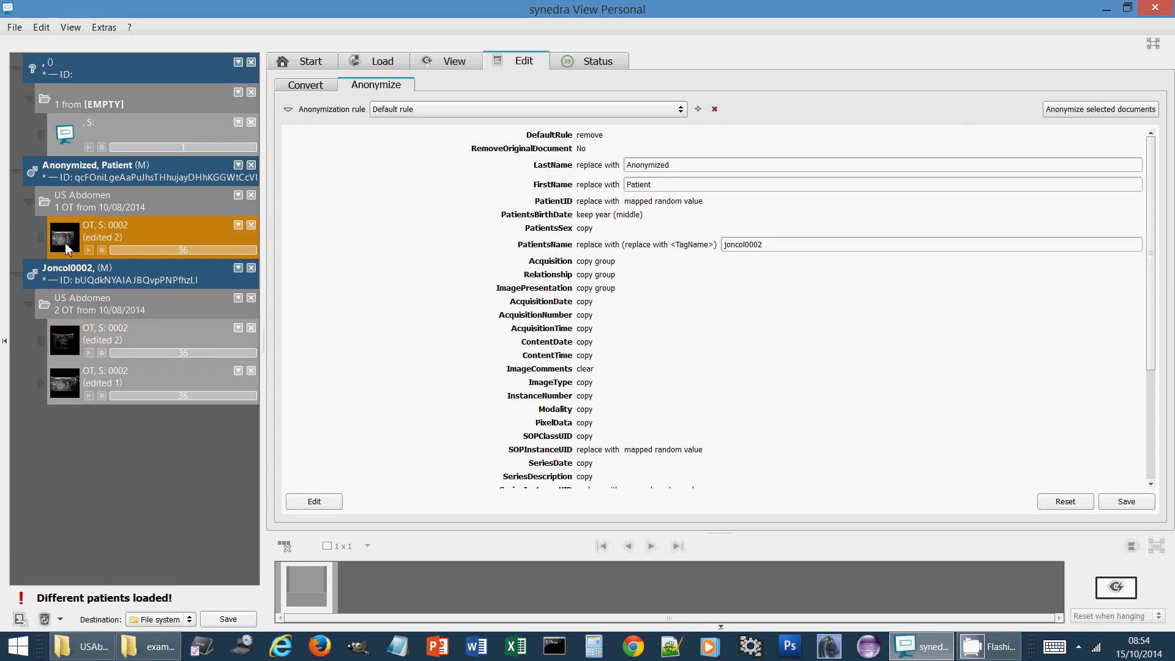
pyautogui.click(228, 619)
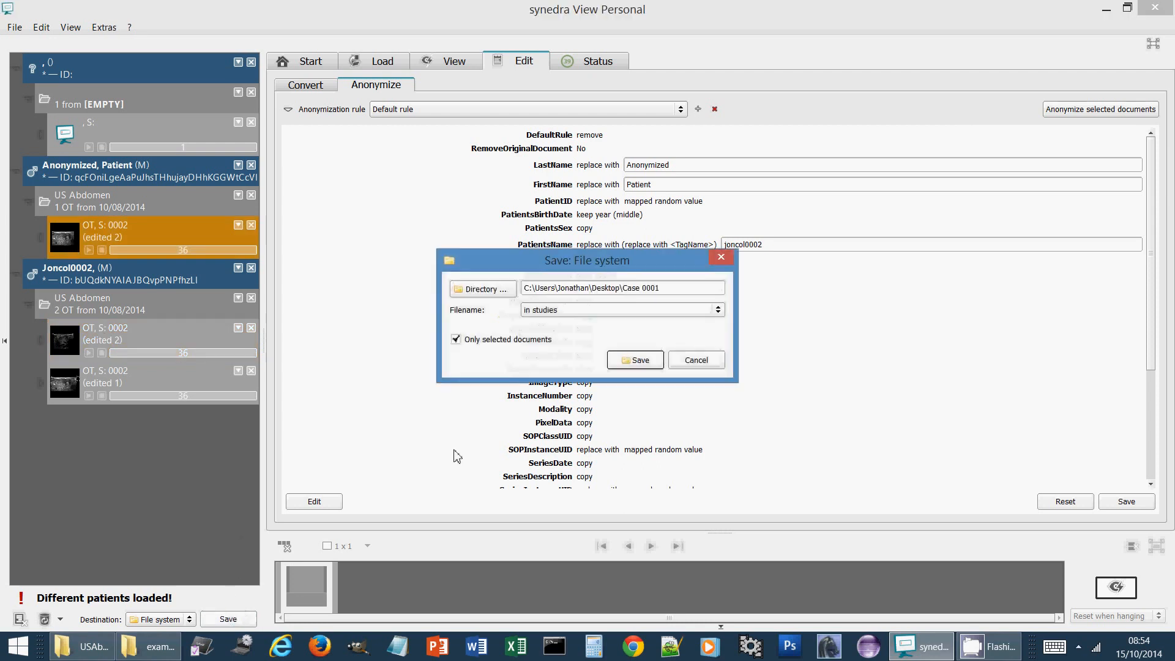
pyautogui.click(678, 296)
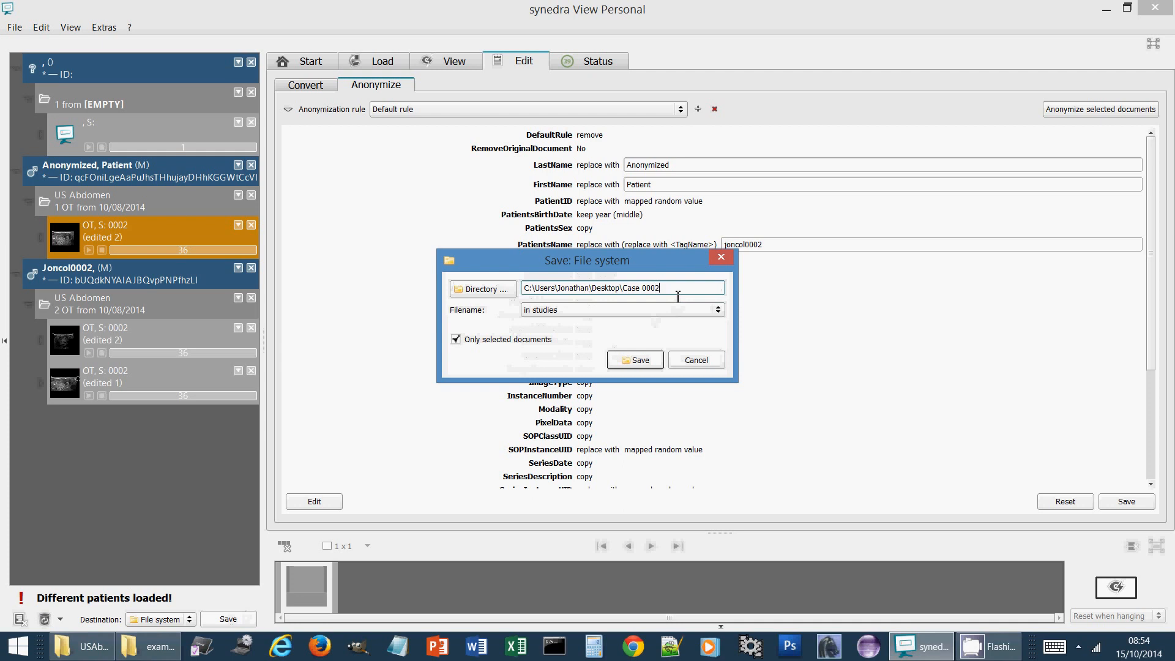
pyautogui.click(649, 360)
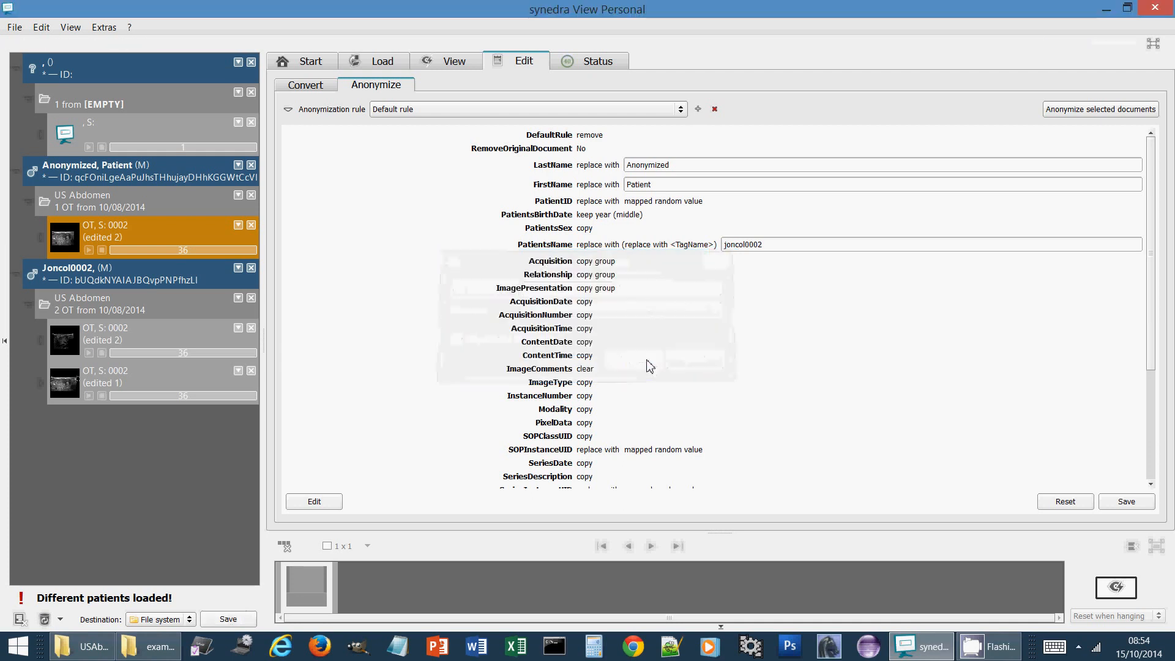
pyautogui.click(1169, 8)
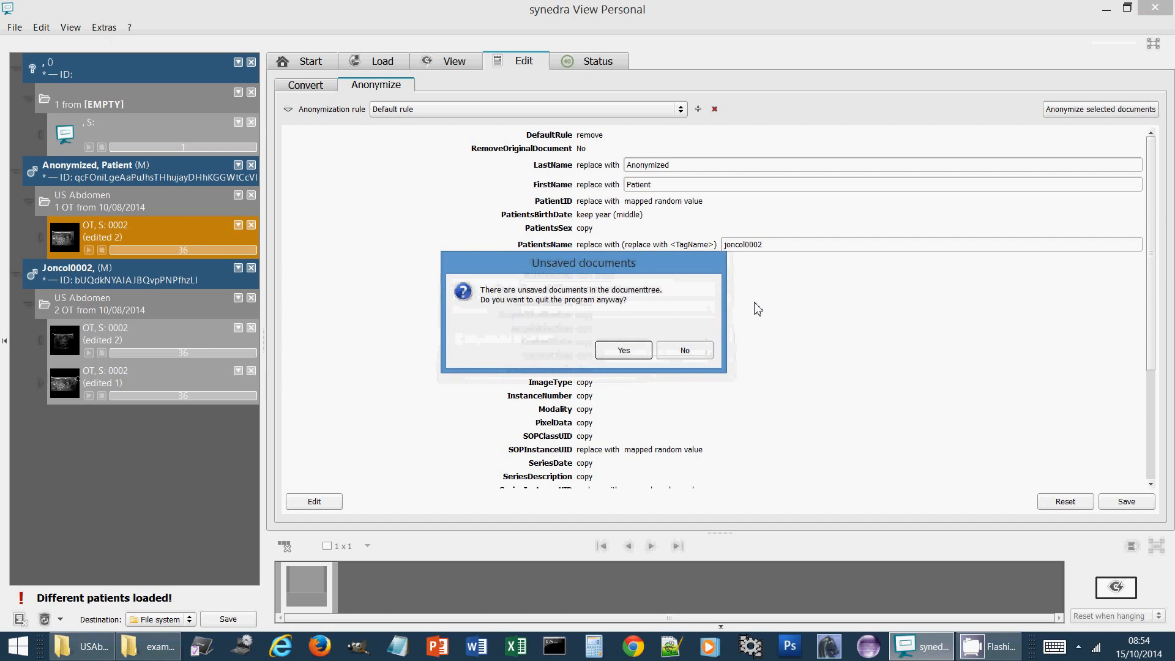
pyautogui.click(622, 349)
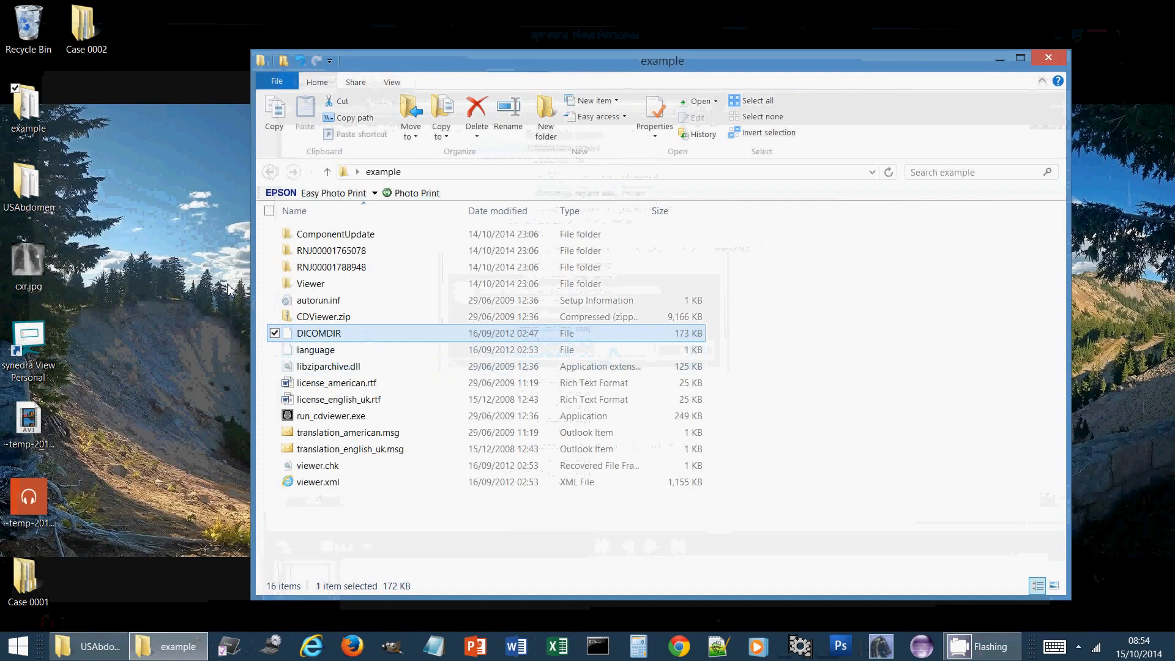
# Open the desktop image cxr.jpg with synedraViewPersonal
pyautogui.click(19, 261)
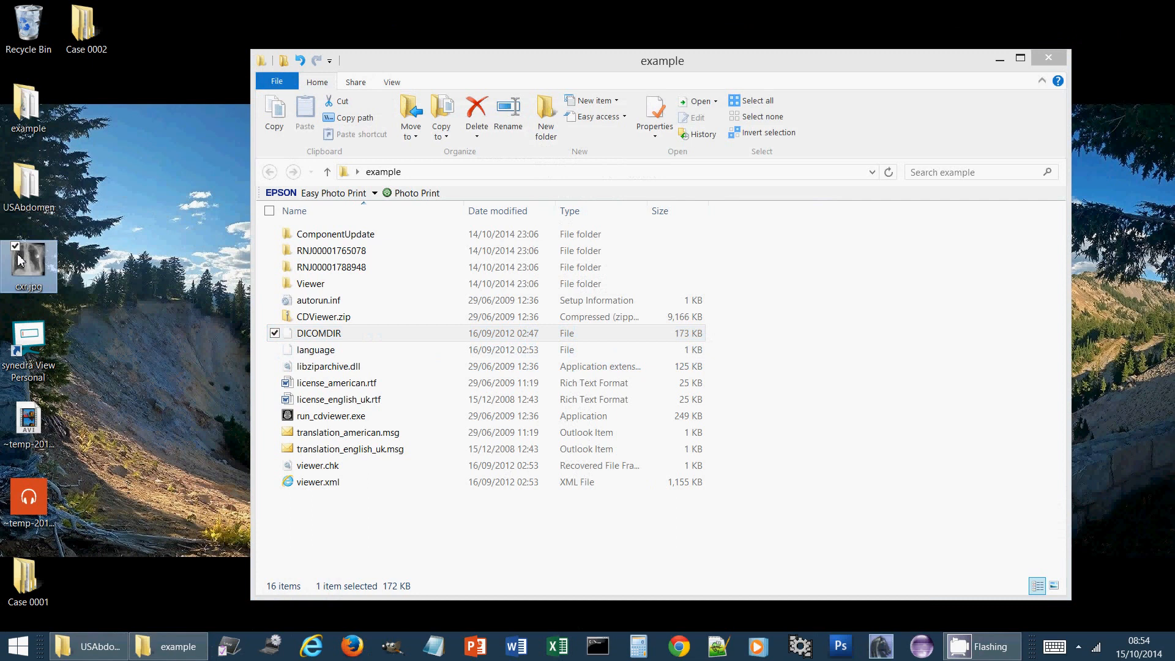
pyautogui.rightClick(18, 262)
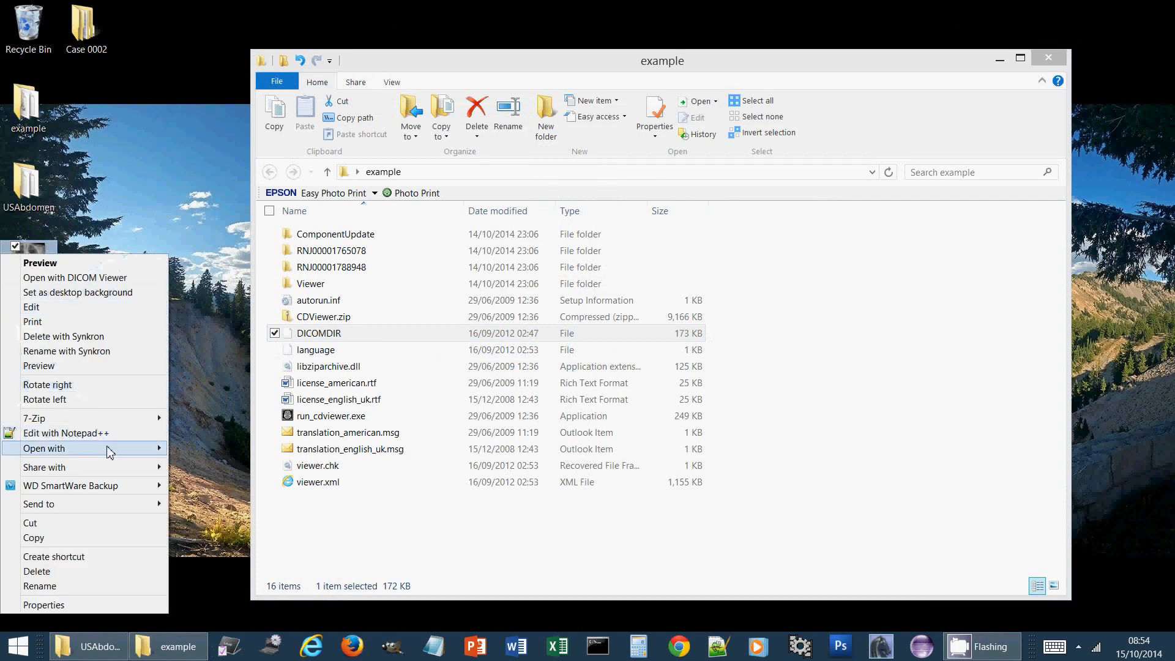
pyautogui.moveTo(111, 450)
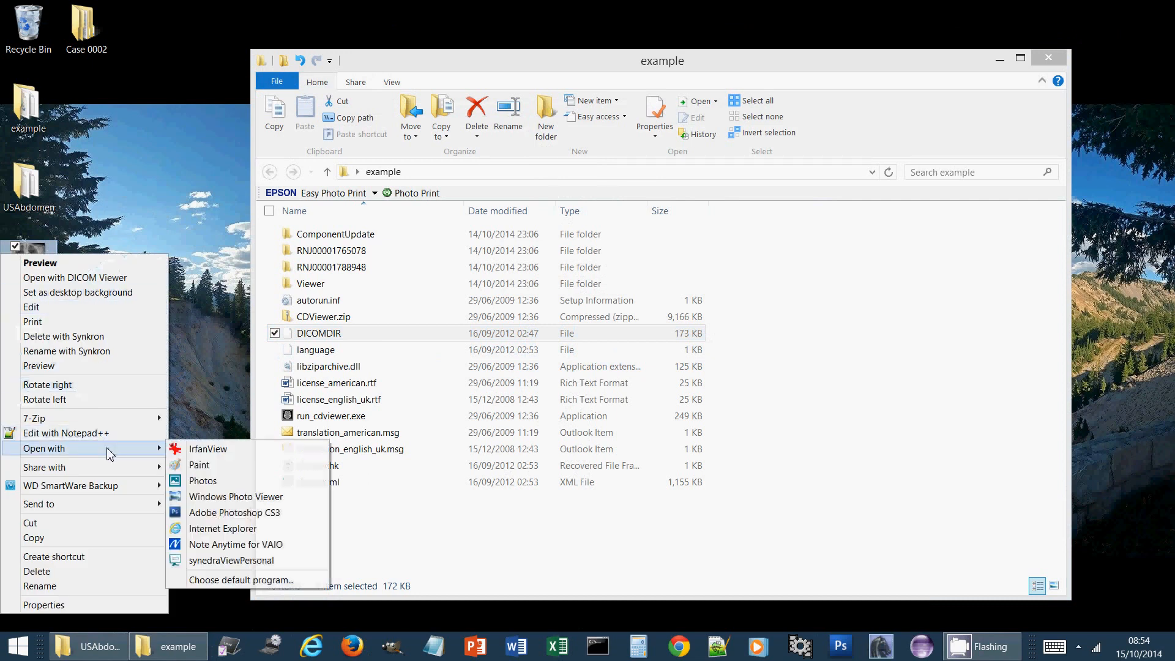
pyautogui.click(233, 560)
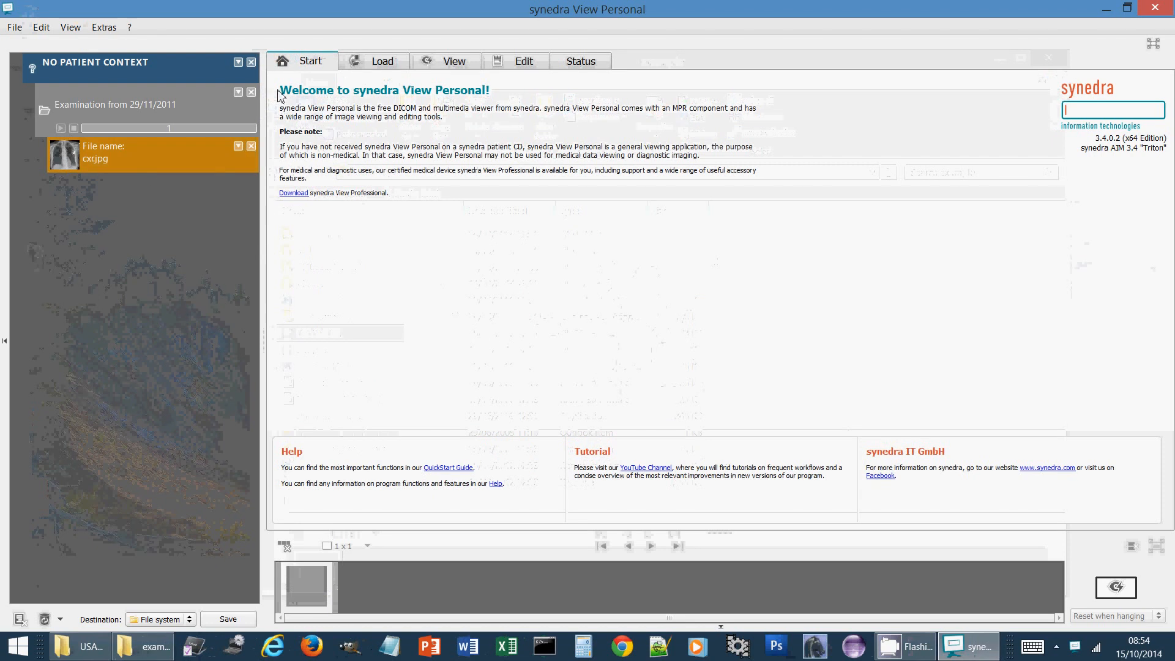
# Convert the loaded cxr.jpg to a DICOM document and display the converted image, accepting the calibration warning
pyautogui.click(239, 147)
pyautogui.click(250, 176)
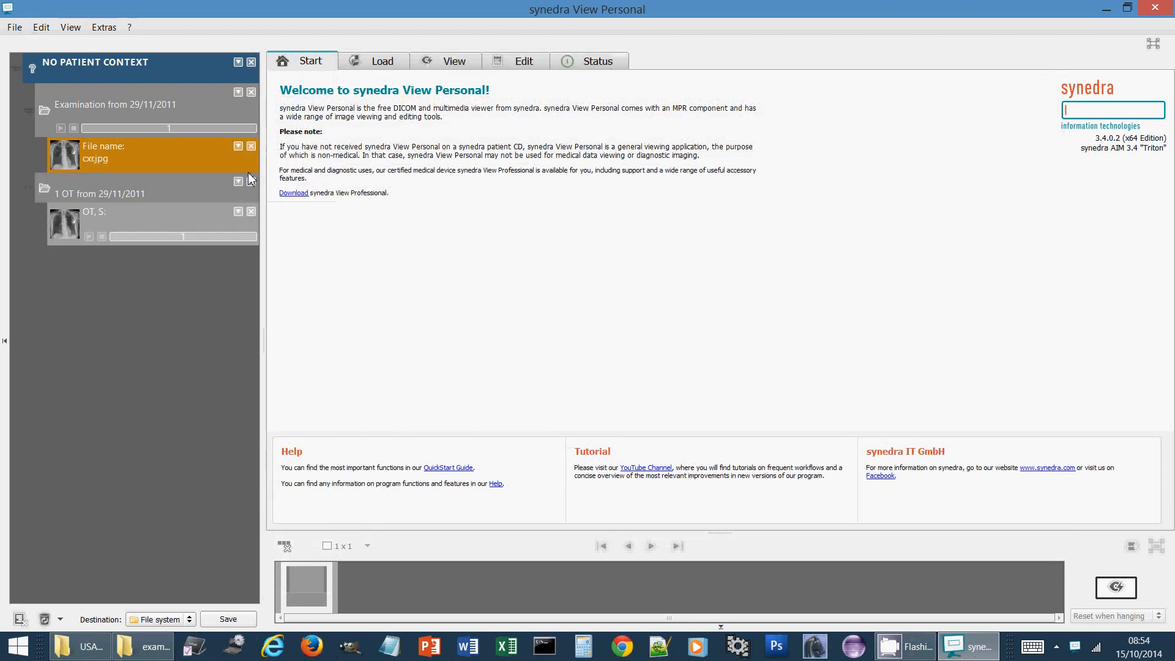
pyautogui.click(72, 227)
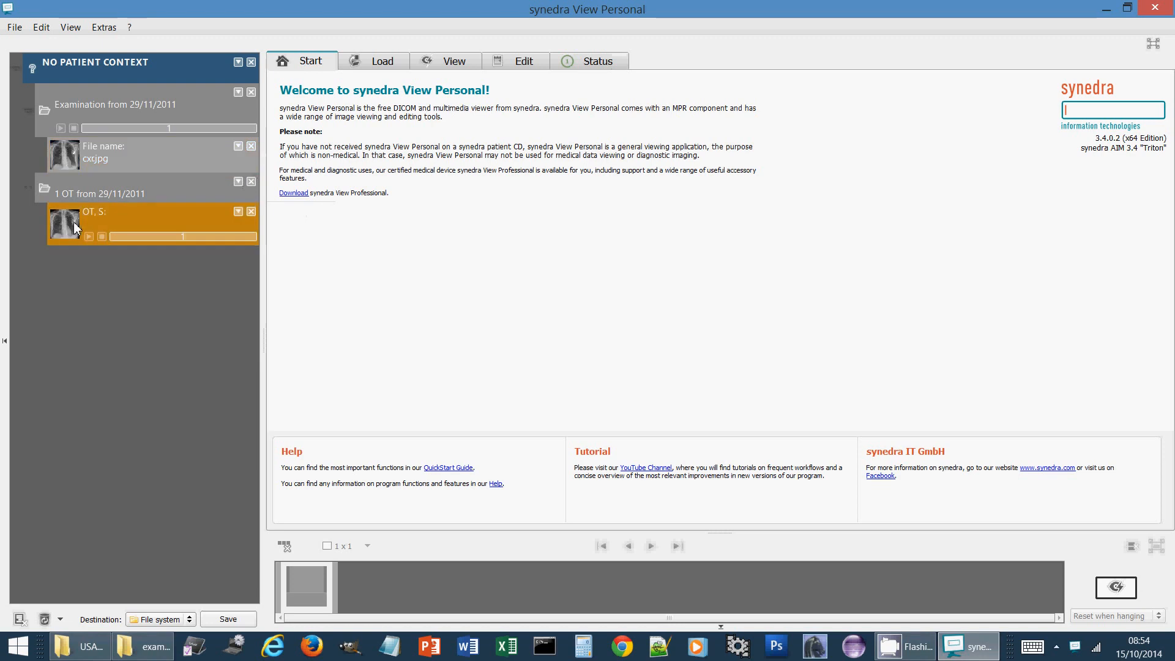
pyautogui.doubleClick(73, 221)
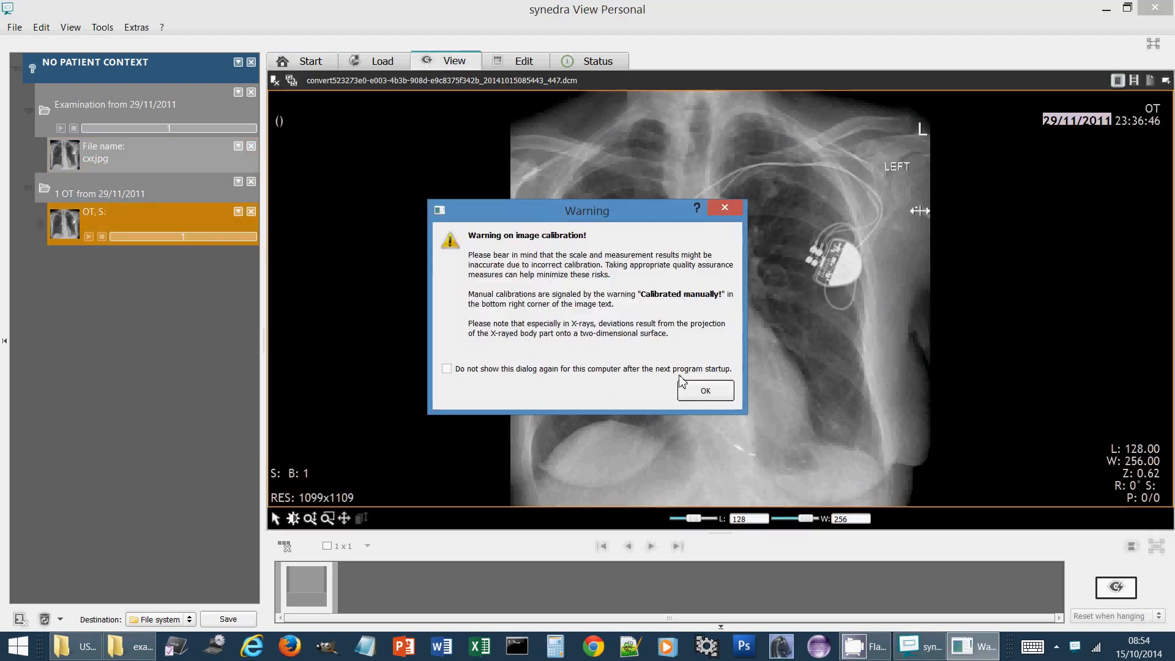
pyautogui.click(703, 391)
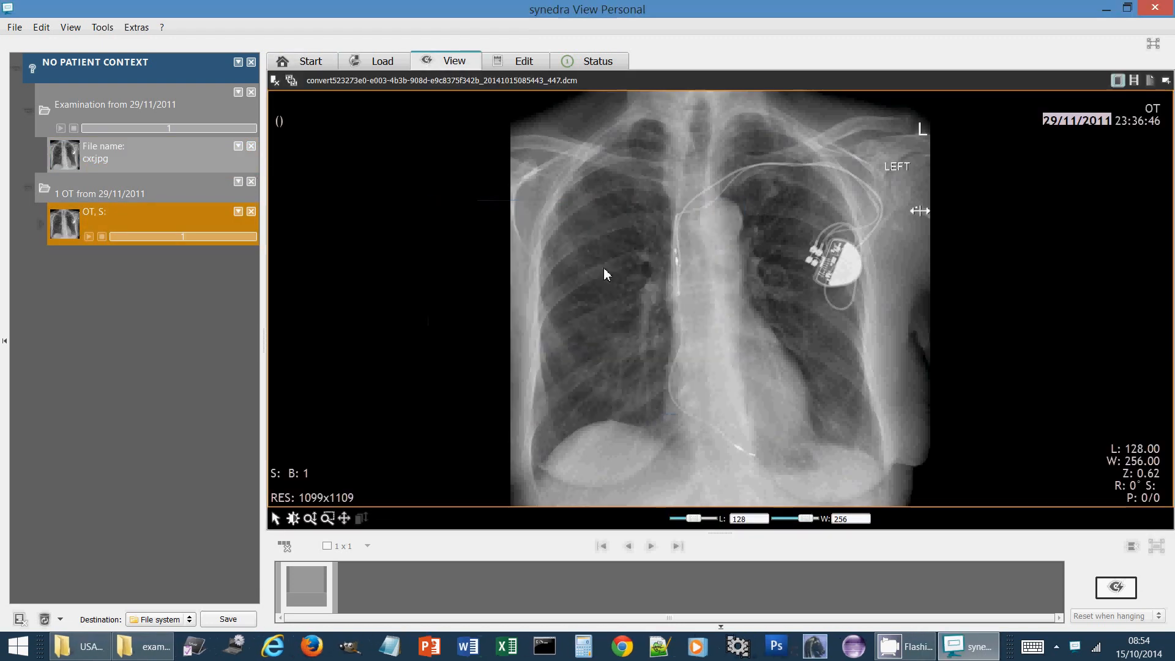
# Set the PatientsName replacement in the Default anonymization rule to the pseudonym ending in 0003
pyautogui.click(524, 65)
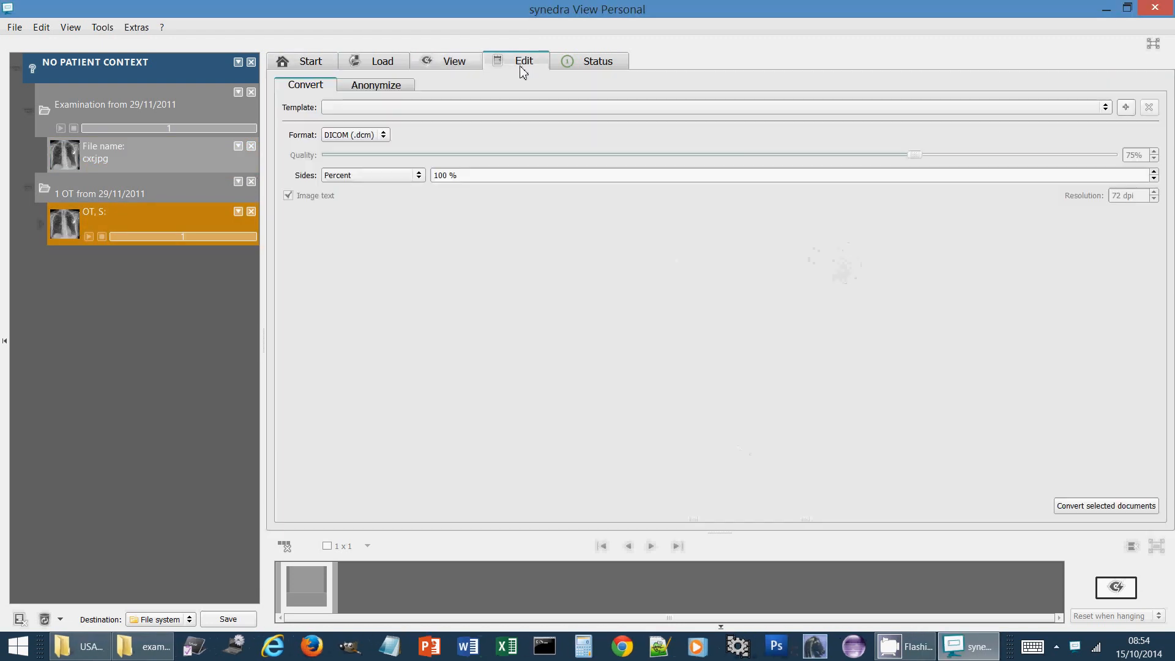
pyautogui.click(395, 87)
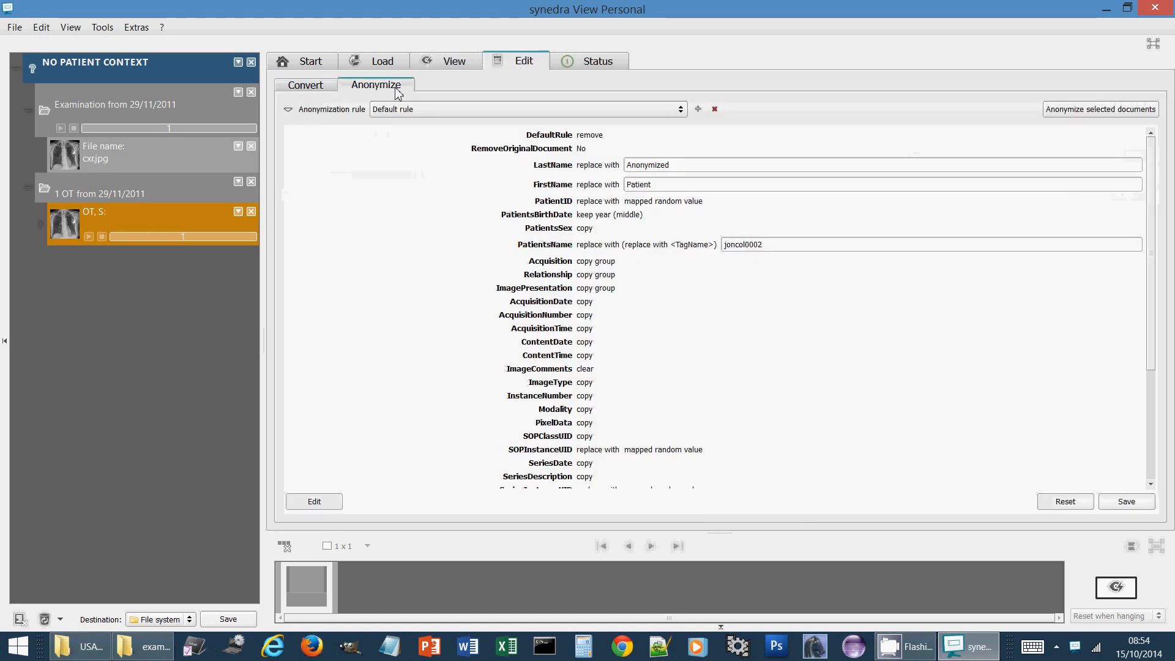
pyautogui.click(774, 246)
pyautogui.press('BackSpace')
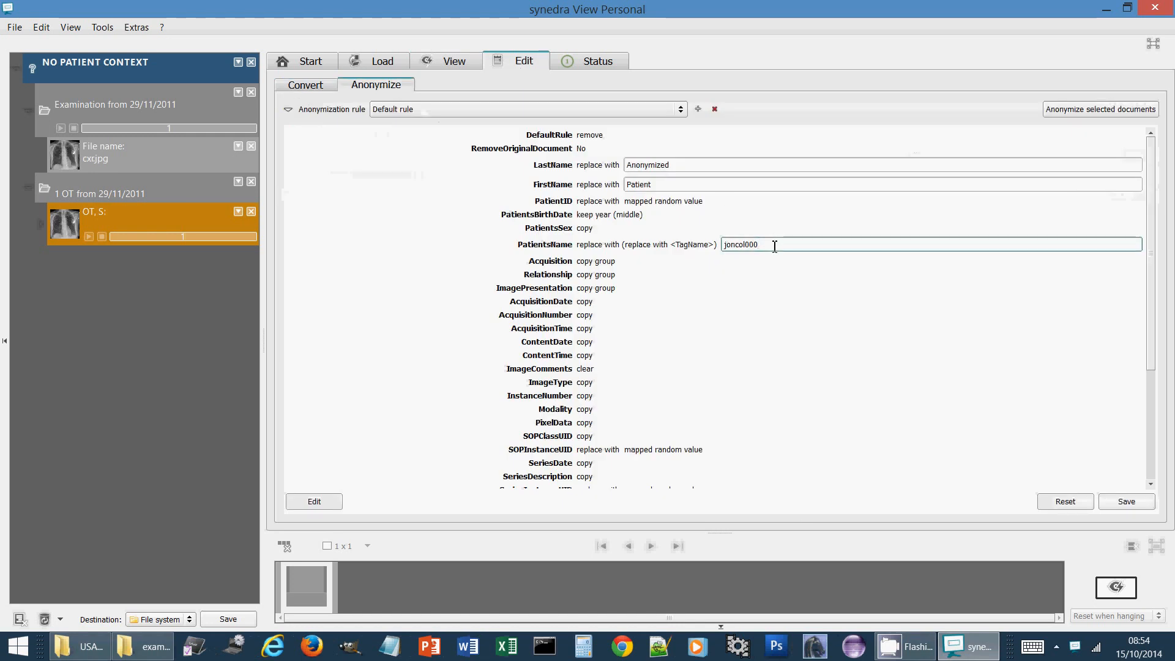
pyautogui.write('3')
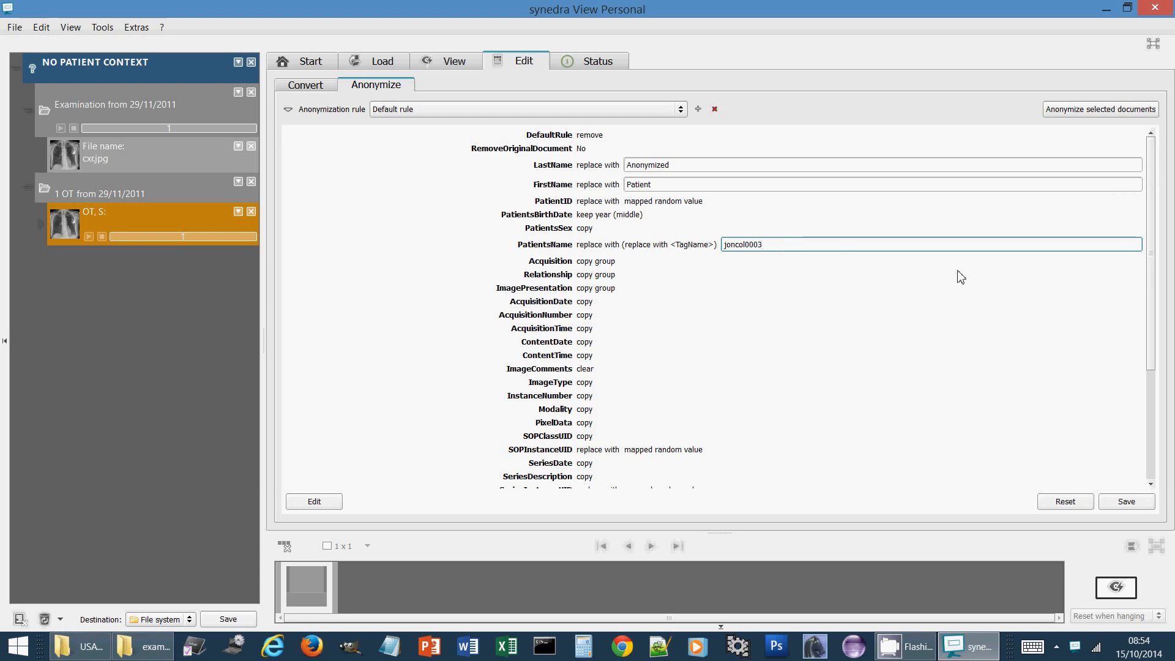
# Add an AccessionNumber entry after Procedure in the Default anonymization rule, using replace with mapped random value
pyautogui.click(1153, 326)
pyautogui.moveTo(1156, 330); pyautogui.dragTo(1156, 439)
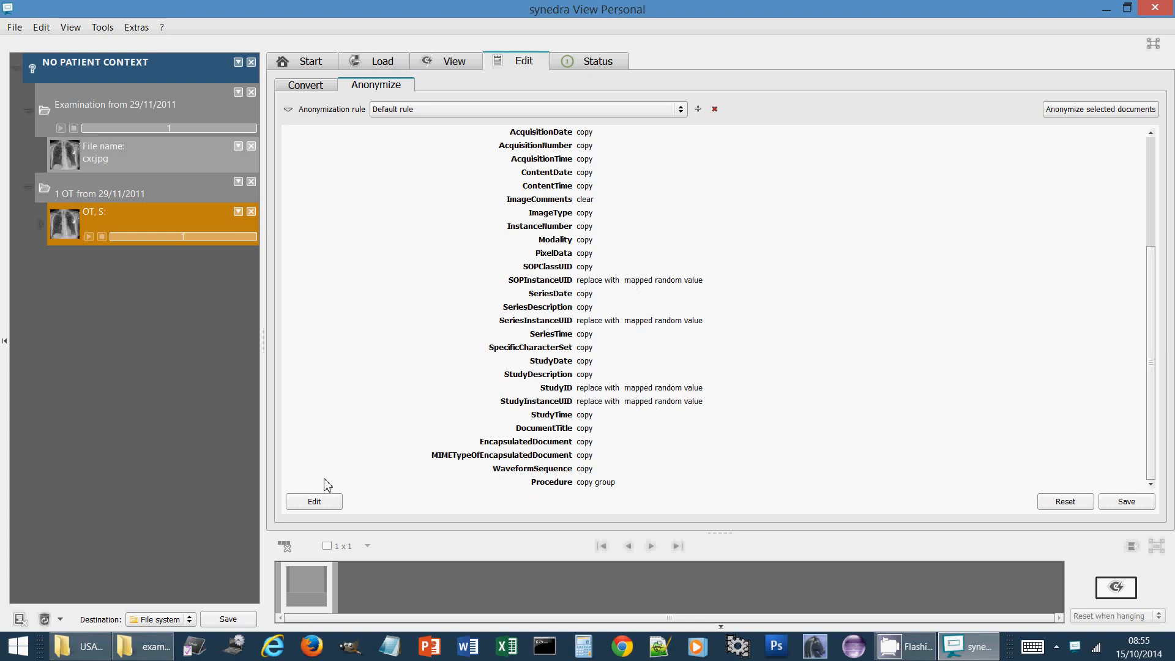
pyautogui.click(320, 505)
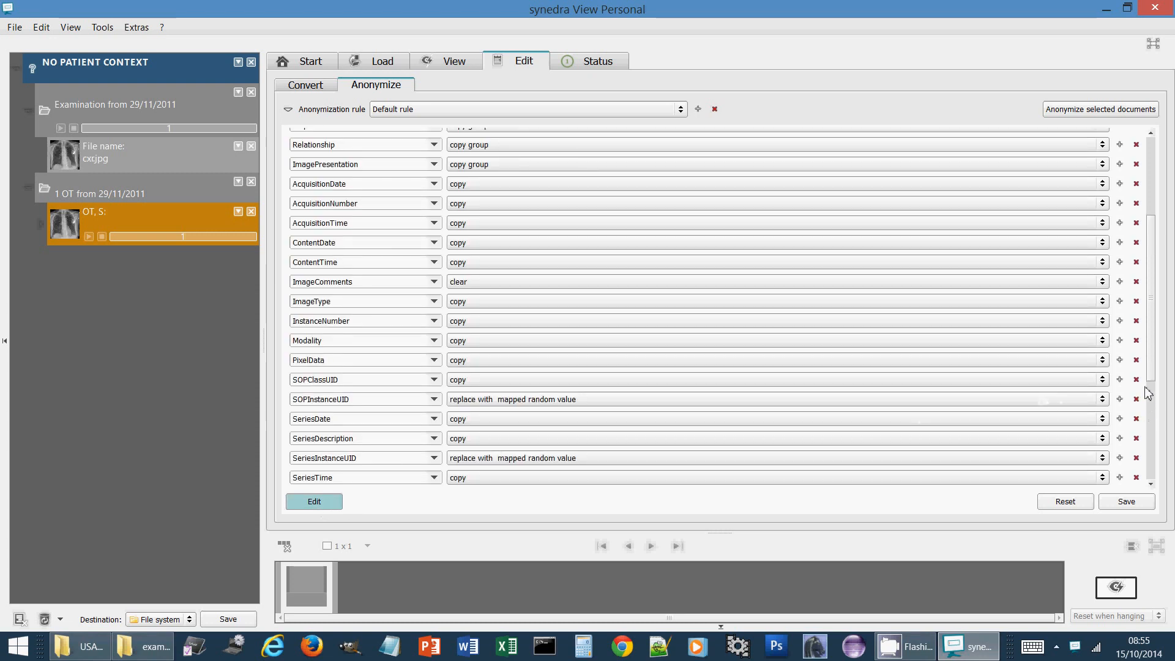
pyautogui.moveTo(1149, 389); pyautogui.dragTo(1161, 485)
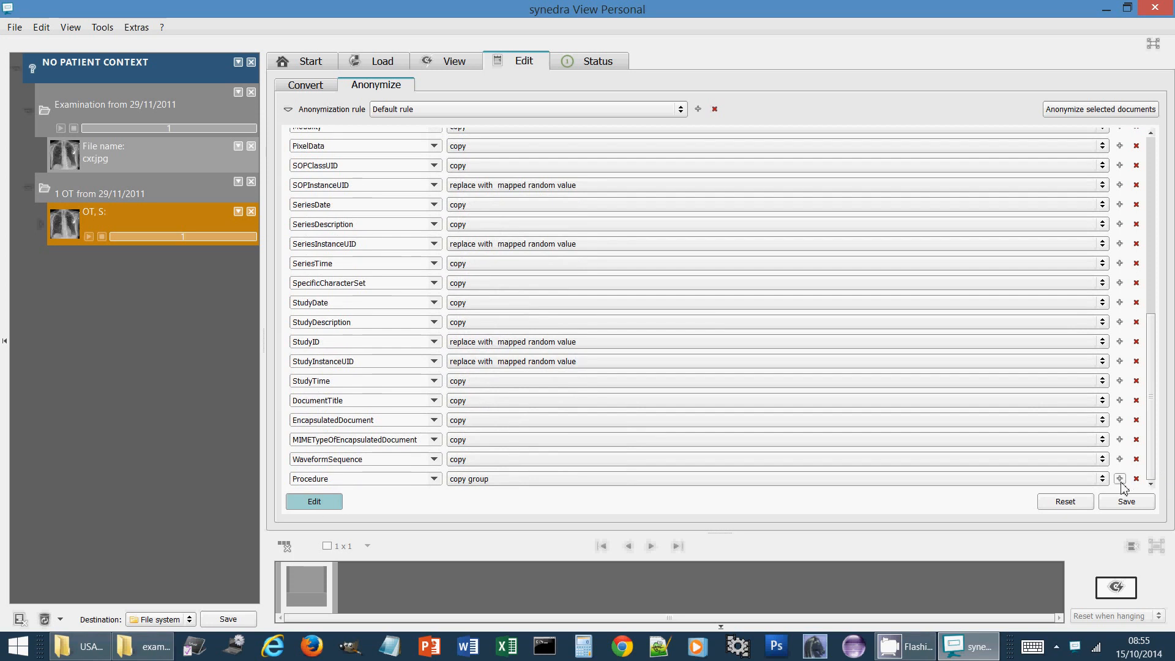
pyautogui.click(1152, 484)
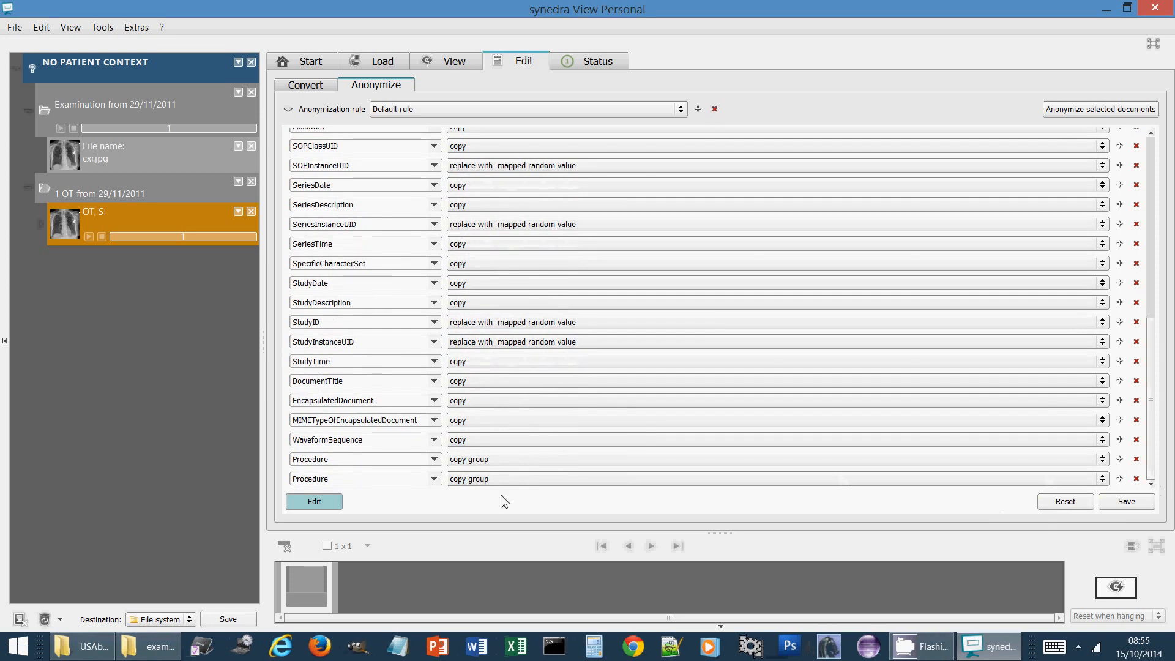
pyautogui.click(404, 479)
pyautogui.press('BackSpace')
pyautogui.press('BackSpace')
pyautogui.press('BackSpace')
pyautogui.press('BackSpace')
pyautogui.press('BackSpace')
pyautogui.press('BackSpace')
pyautogui.press('BackSpace')
pyautogui.press('BackSpace')
pyautogui.press('BackSpace')
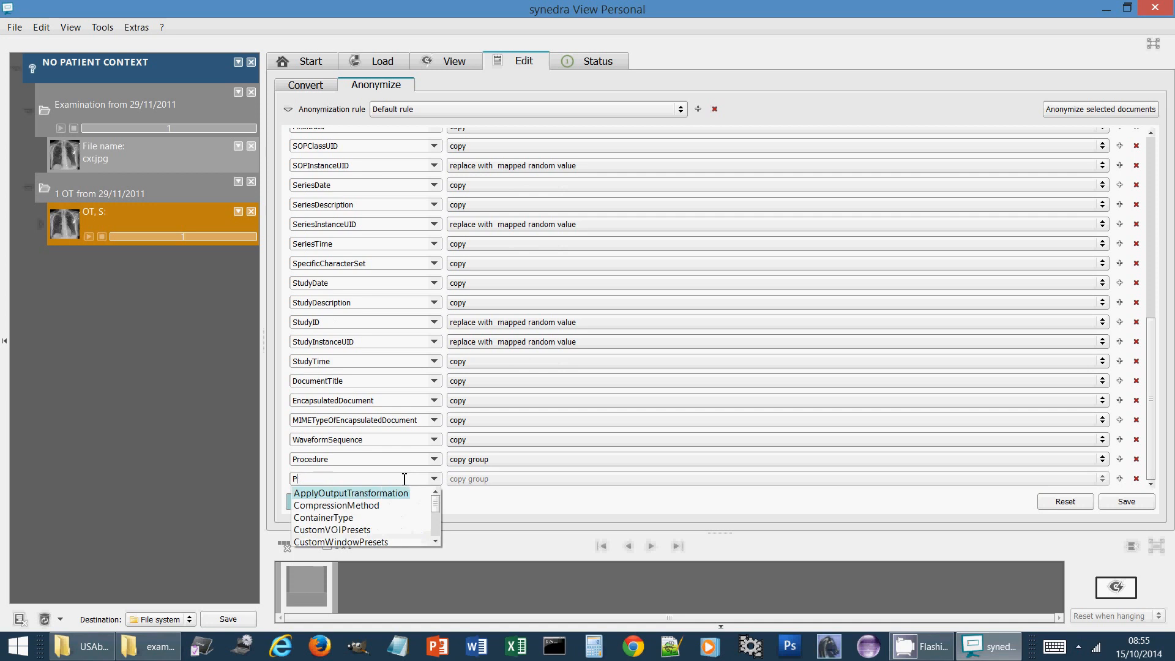
pyautogui.write('acc')
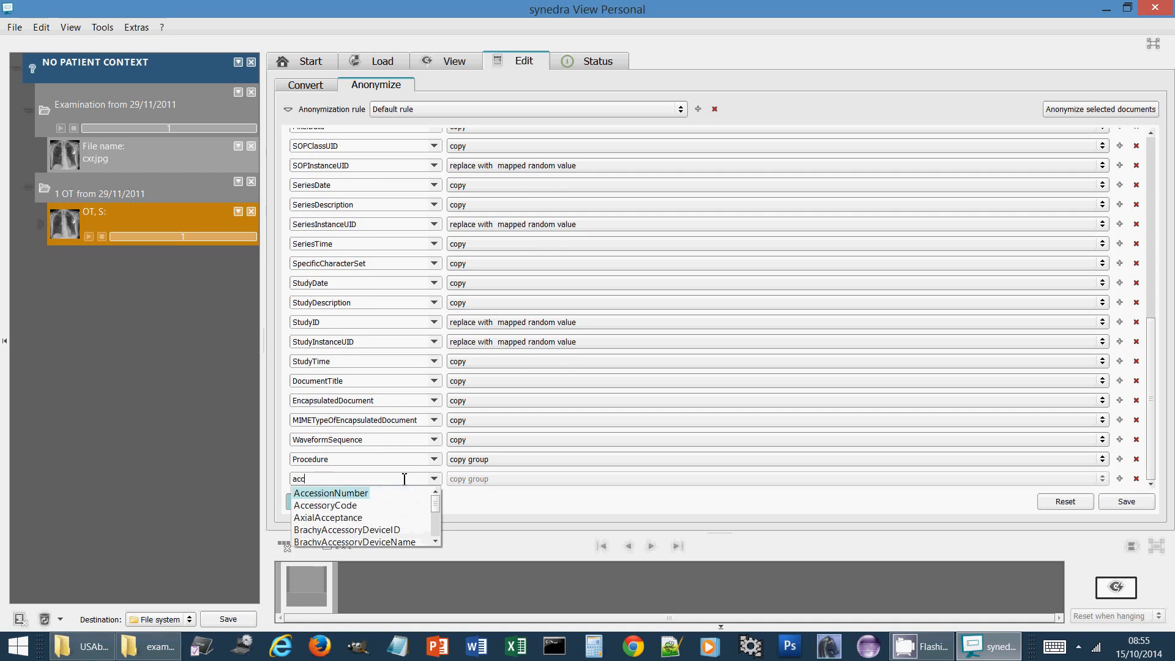
pyautogui.click(341, 495)
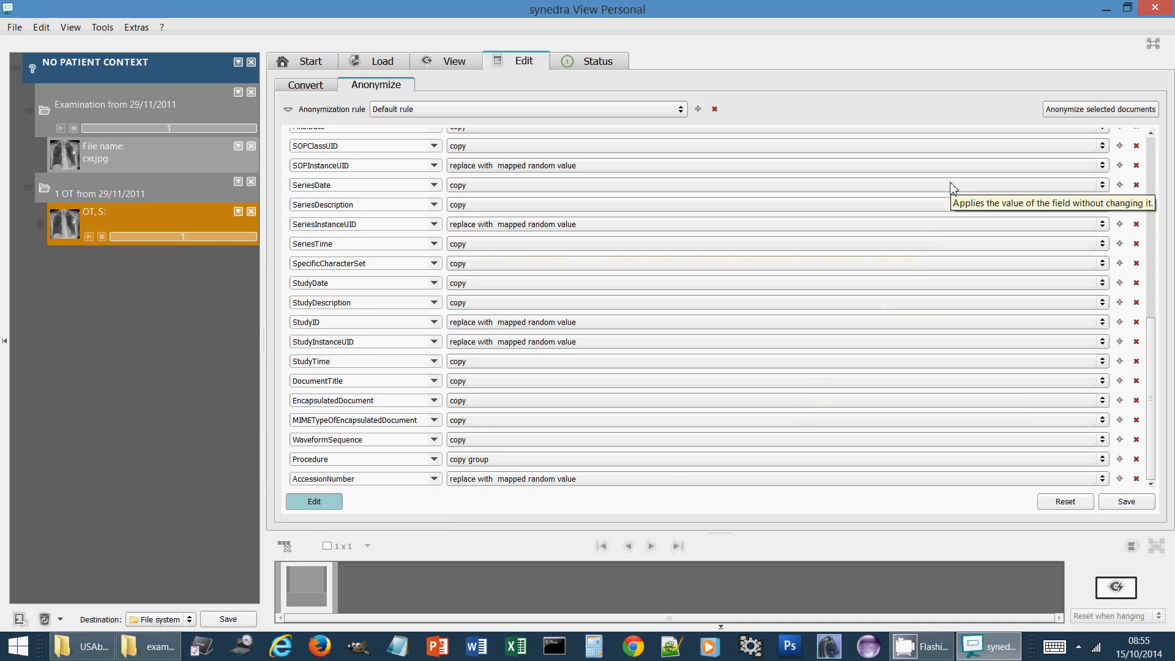
# Anonymize the converted chest X-ray and save only the anonymized copy to a desktop folder named Case 0003
pyautogui.click(1075, 114)
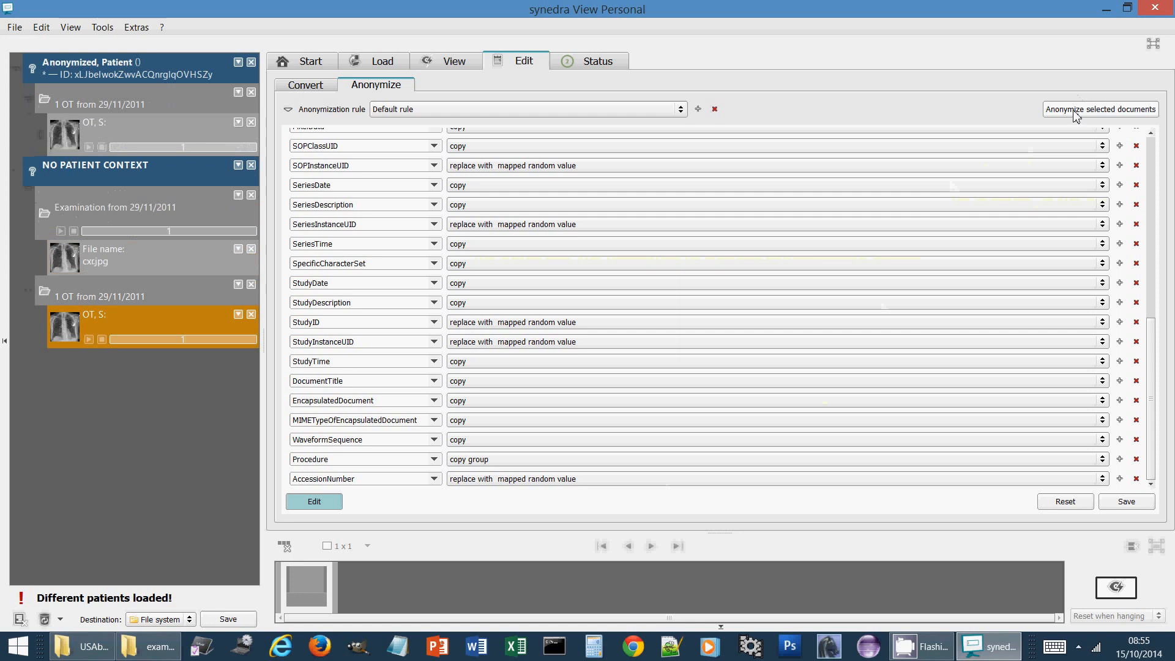
pyautogui.doubleClick(65, 136)
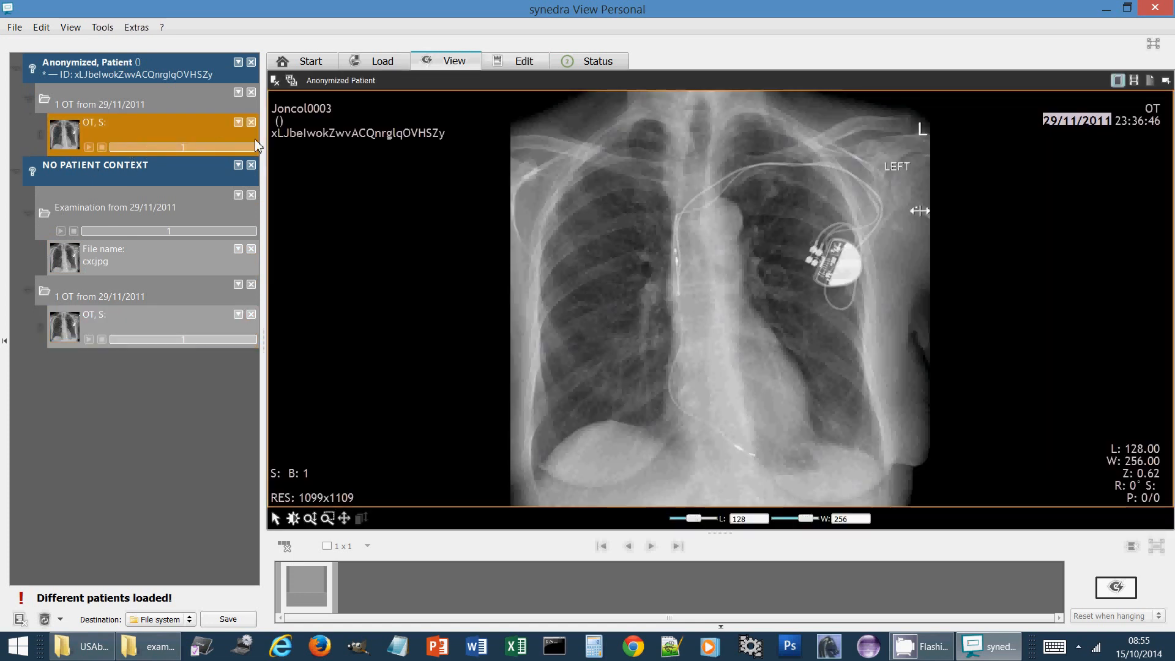
pyautogui.click(248, 624)
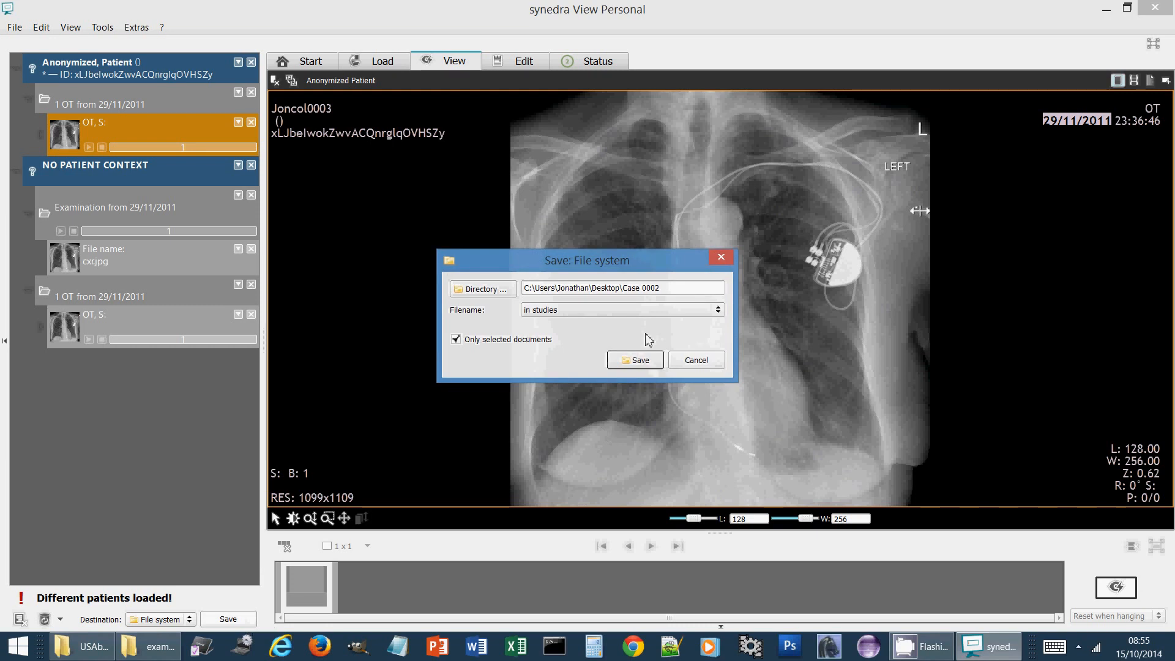
pyautogui.click(677, 293)
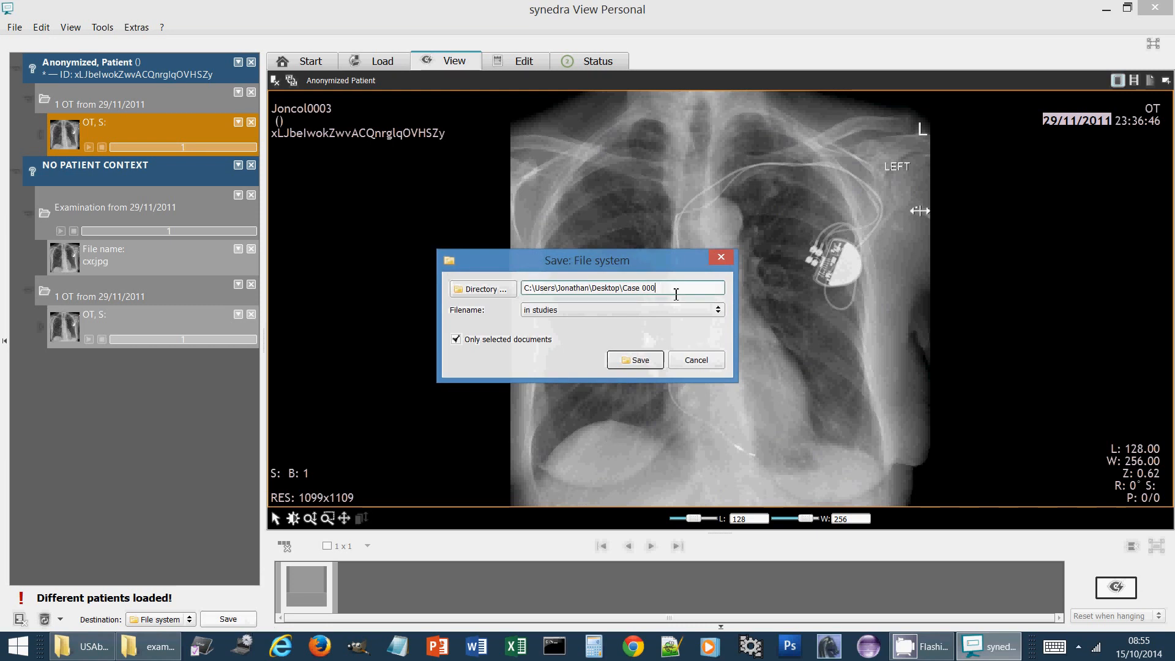
pyautogui.click(640, 360)
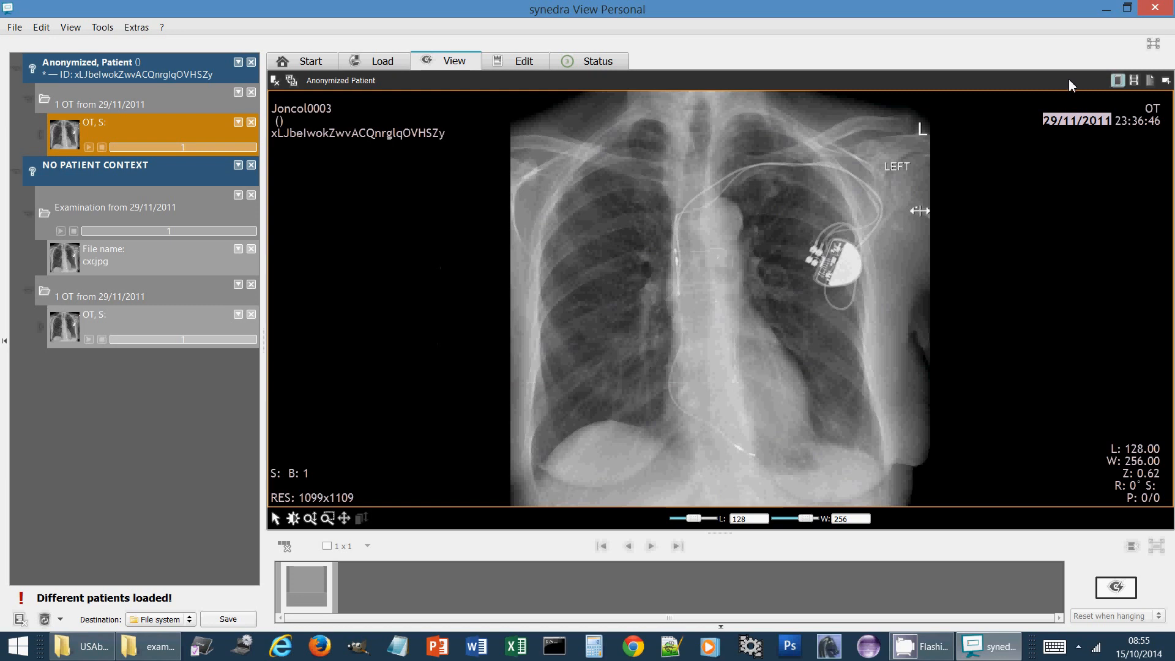
# Quit the viewer despite the unsaved documents and close the example folder window
pyautogui.click(1168, 10)
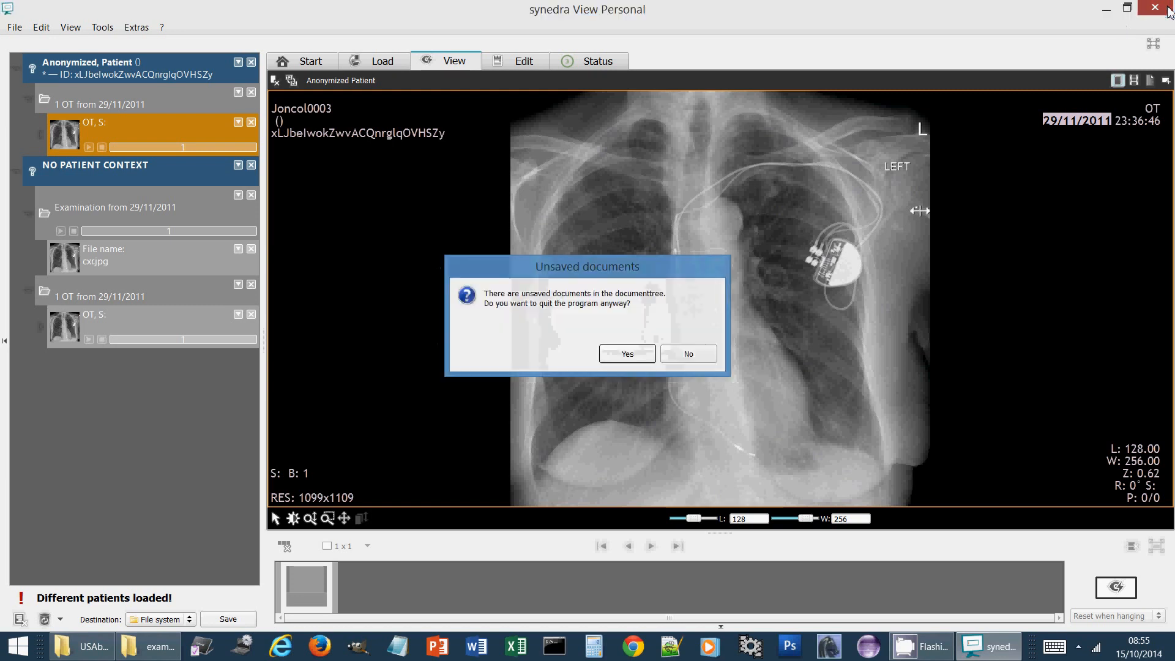
pyautogui.press('Return')
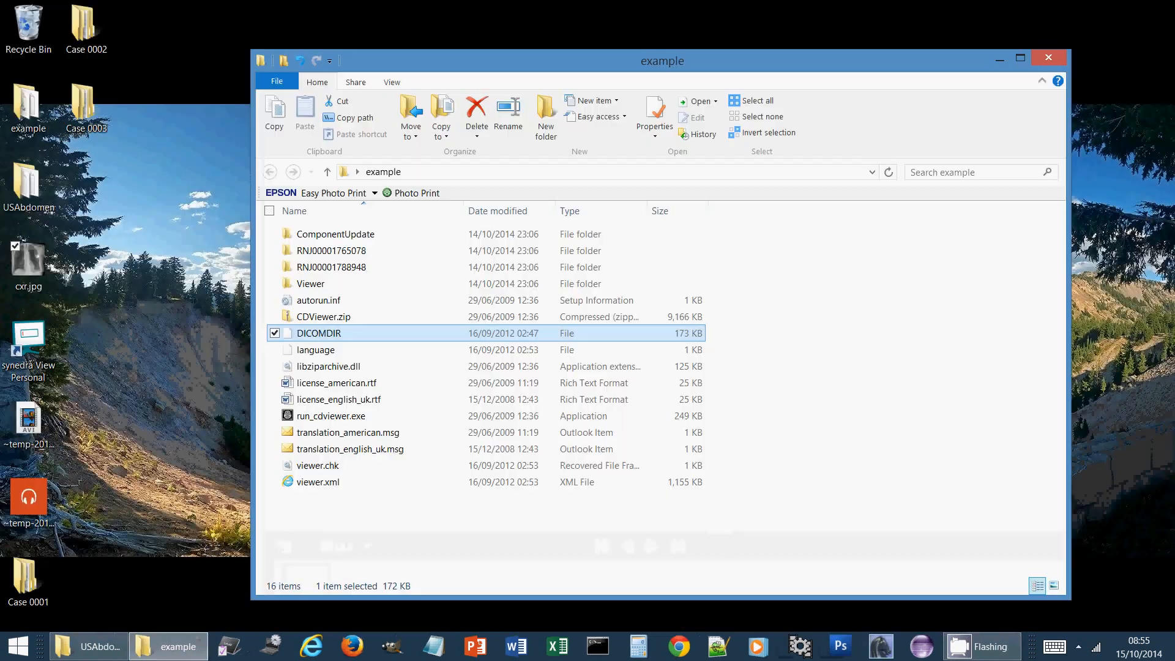
pyautogui.click(1048, 57)
# Arrange the Case 0001, Case 0002 and Case 0003 folders side by side in order along the desktop's upper edge
pyautogui.moveTo(86, 106); pyautogui.dragTo(551, 29)
pyautogui.moveTo(85, 28); pyautogui.dragTo(494, 29)
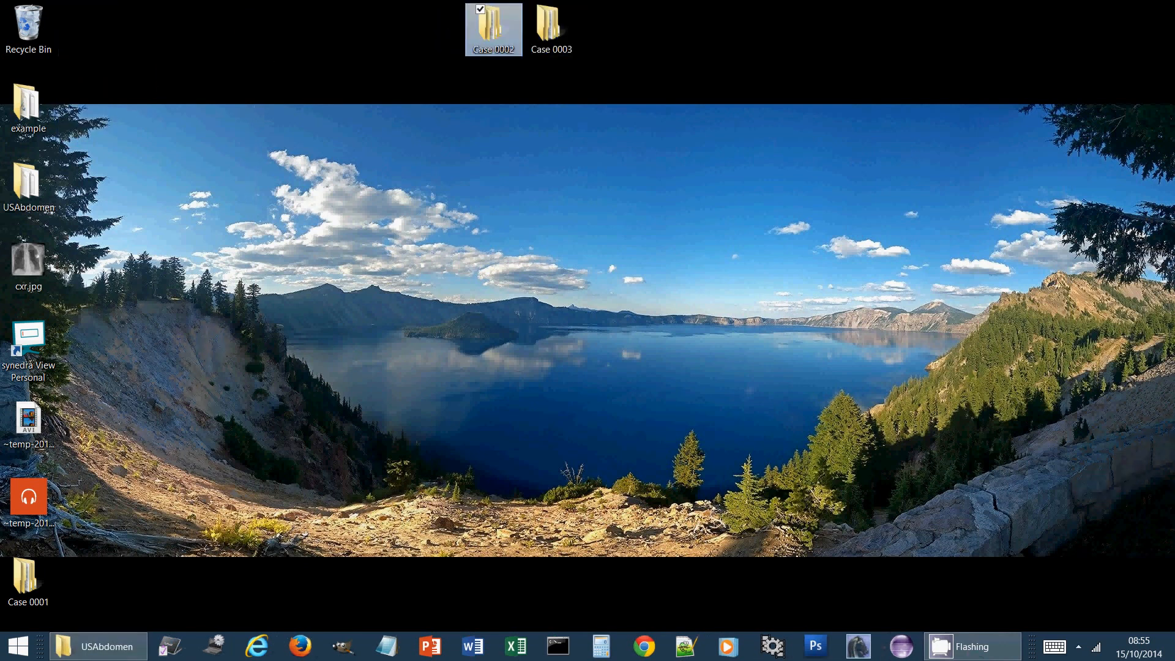
pyautogui.moveTo(25, 578); pyautogui.dragTo(435, 30)
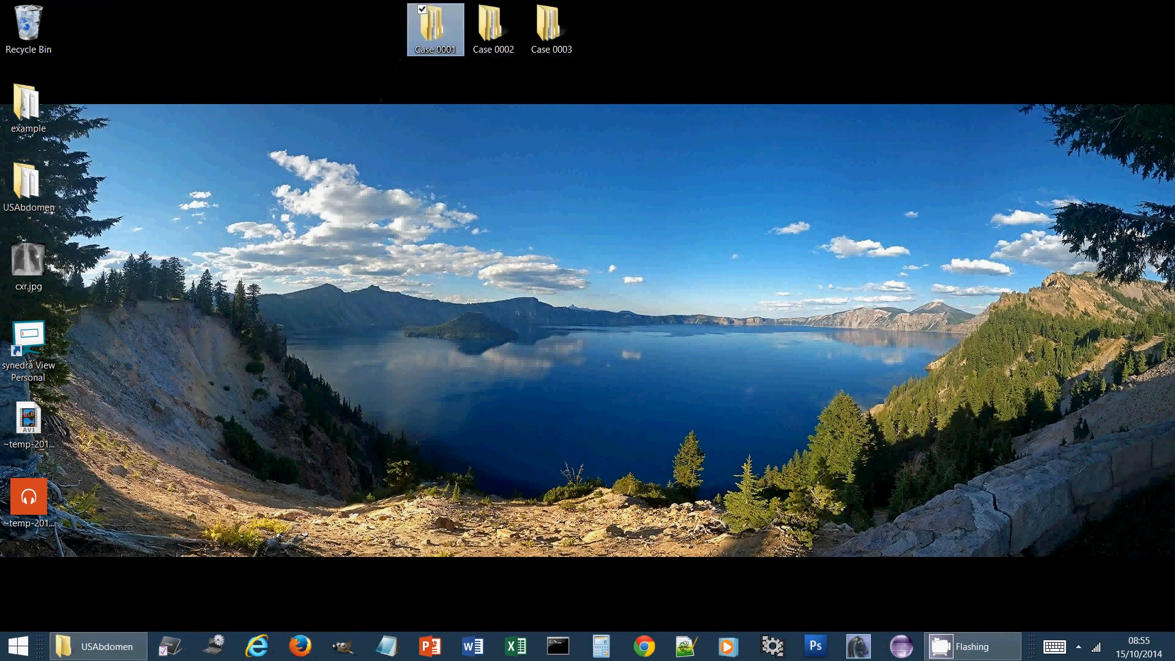